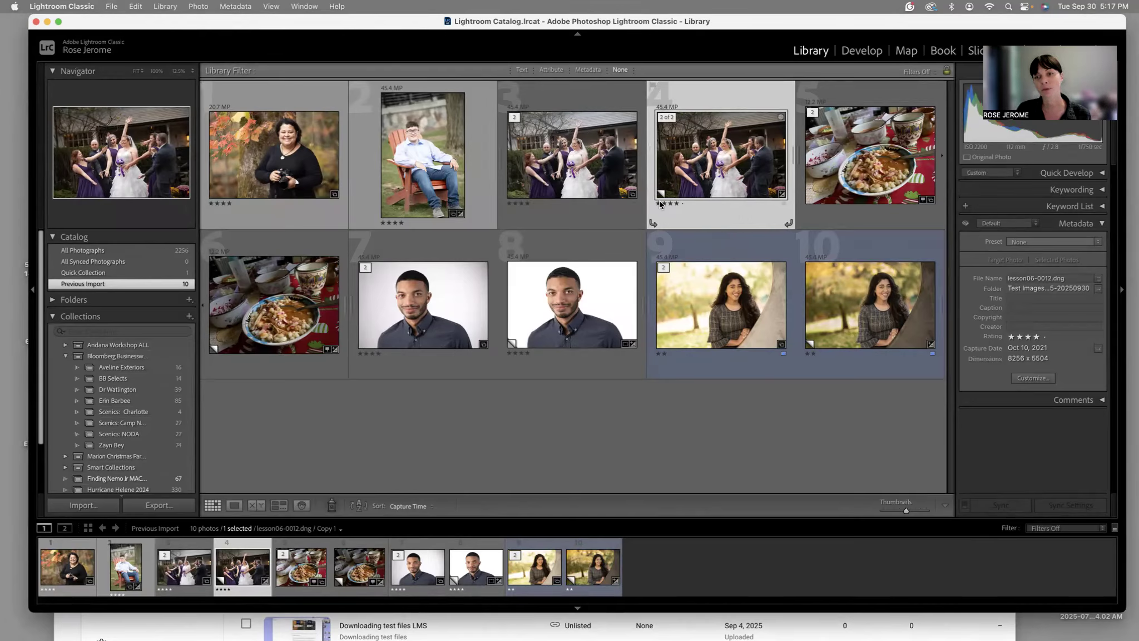
Compare the original wedding photo with its virtual copy in the grid and select the original food photo.
left_click(590, 90)
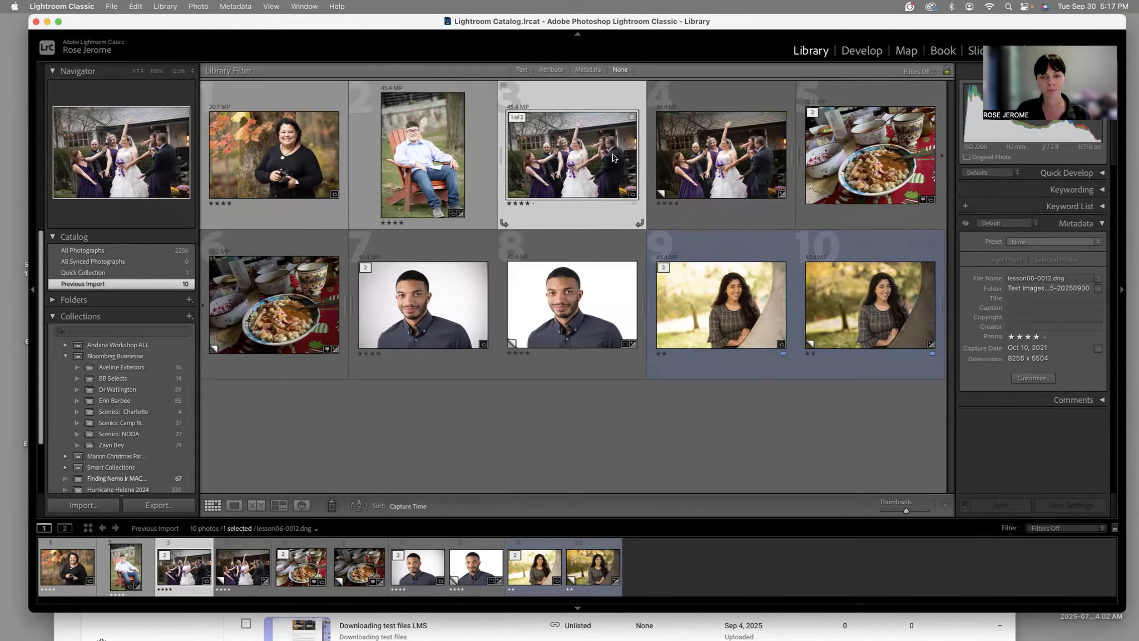
left_click(737, 155)
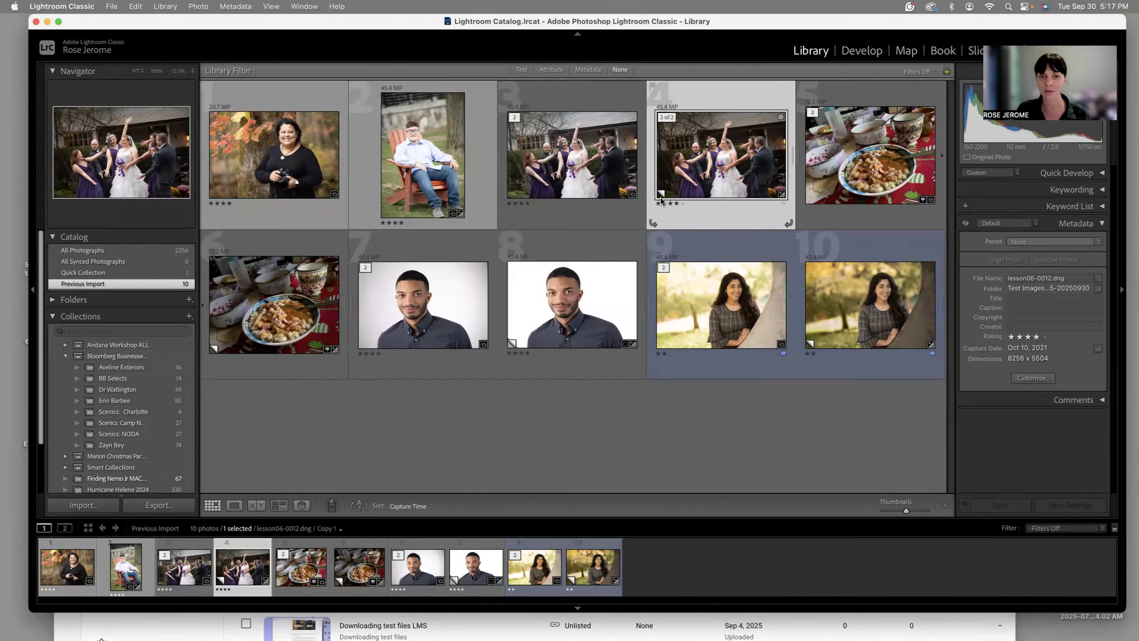
left_click(599, 155)
left_click(718, 157)
left_click(851, 160)
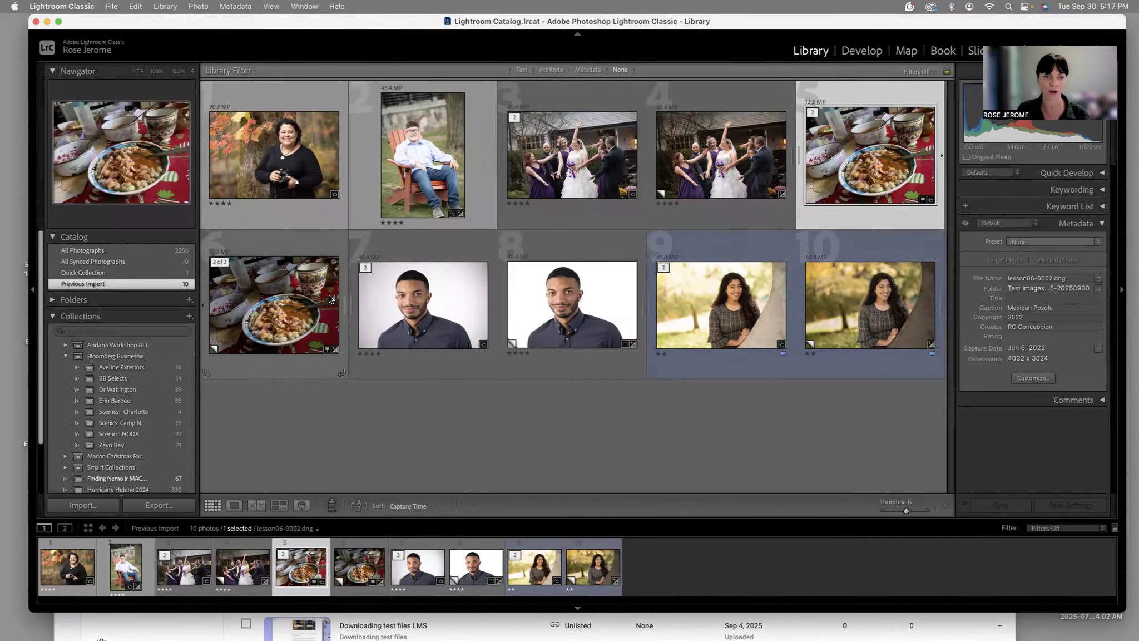
Select the photos from the original wedding shot through the last outdoor portrait copy and open the export settings for them.
left_click(568, 98)
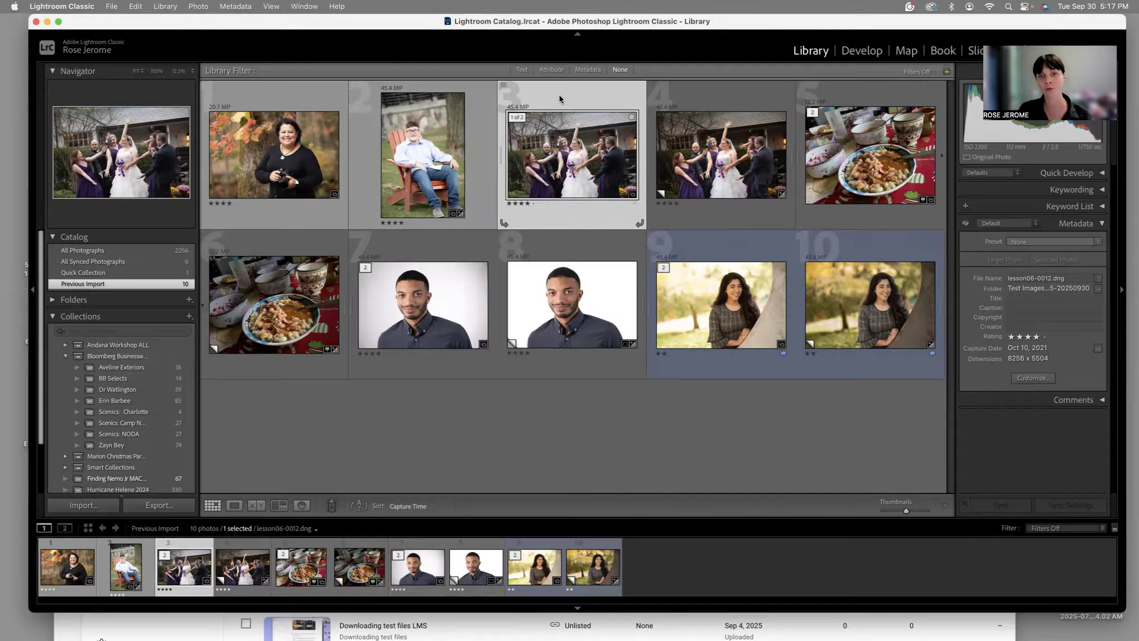
left_click(839, 245, "shift")
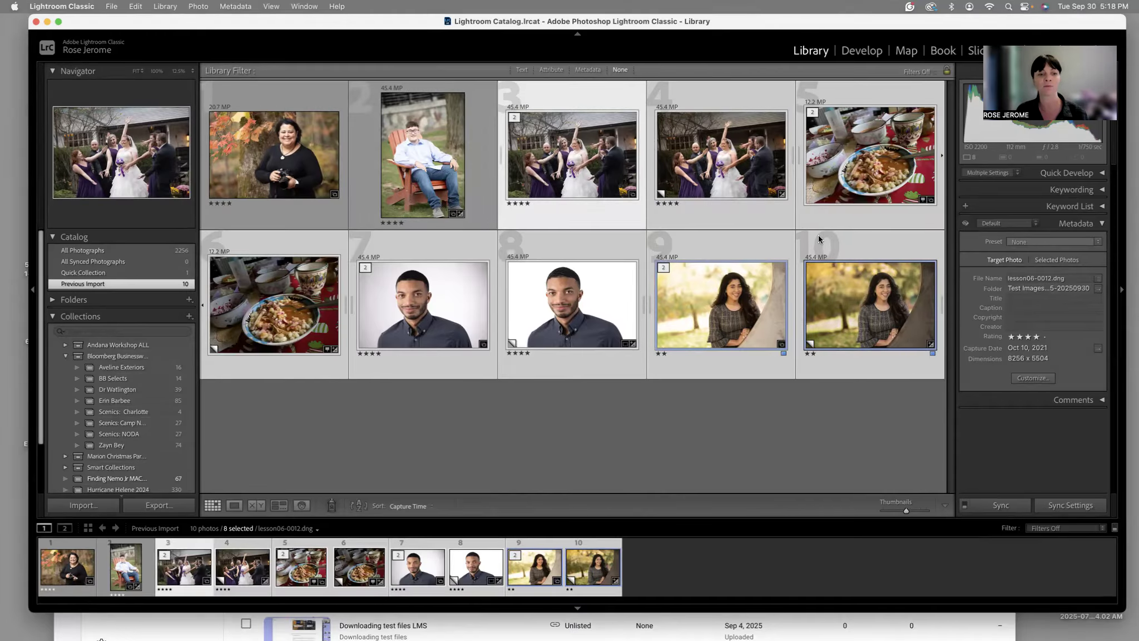
left_click(159, 506)
scroll(503, 108, "down", 1)
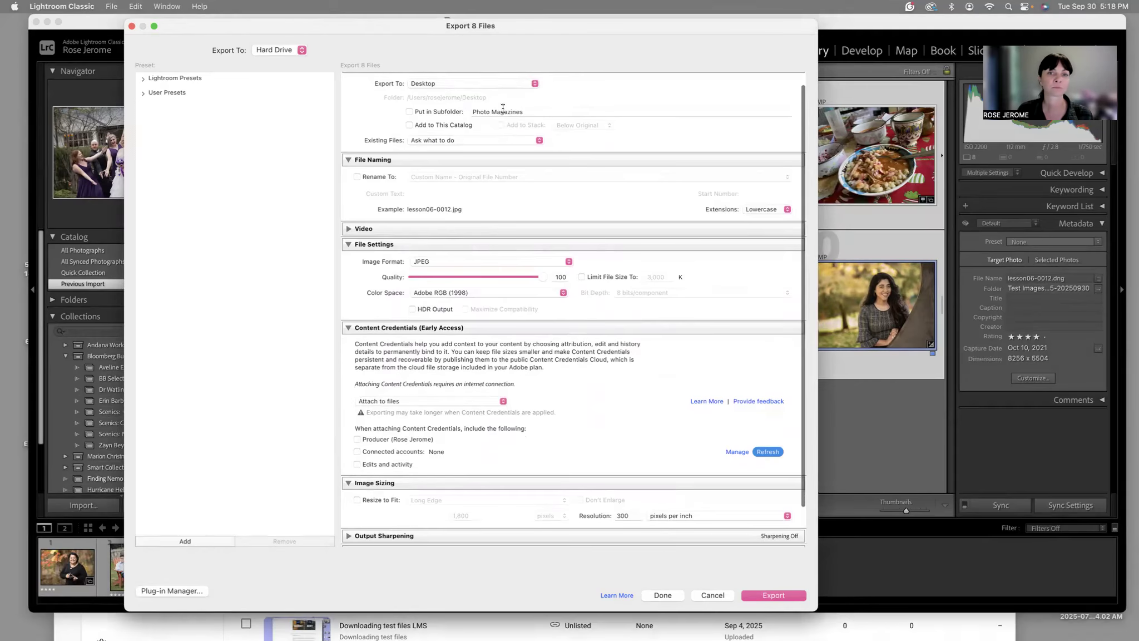
scroll(503, 112, "up", 1)
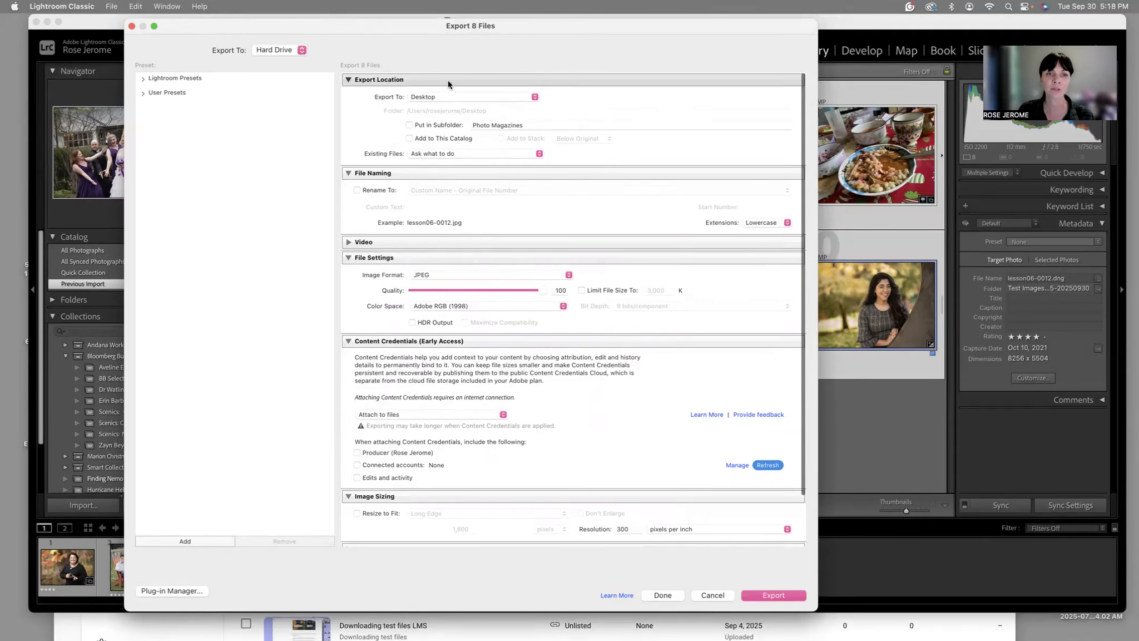
Enable a Desktop export subfolder named "PHO 139 Week 5 Finals" followed by the photographer's last name.
left_click(546, 125)
key("BackSpace")
left_click(410, 125)
type("PHO")
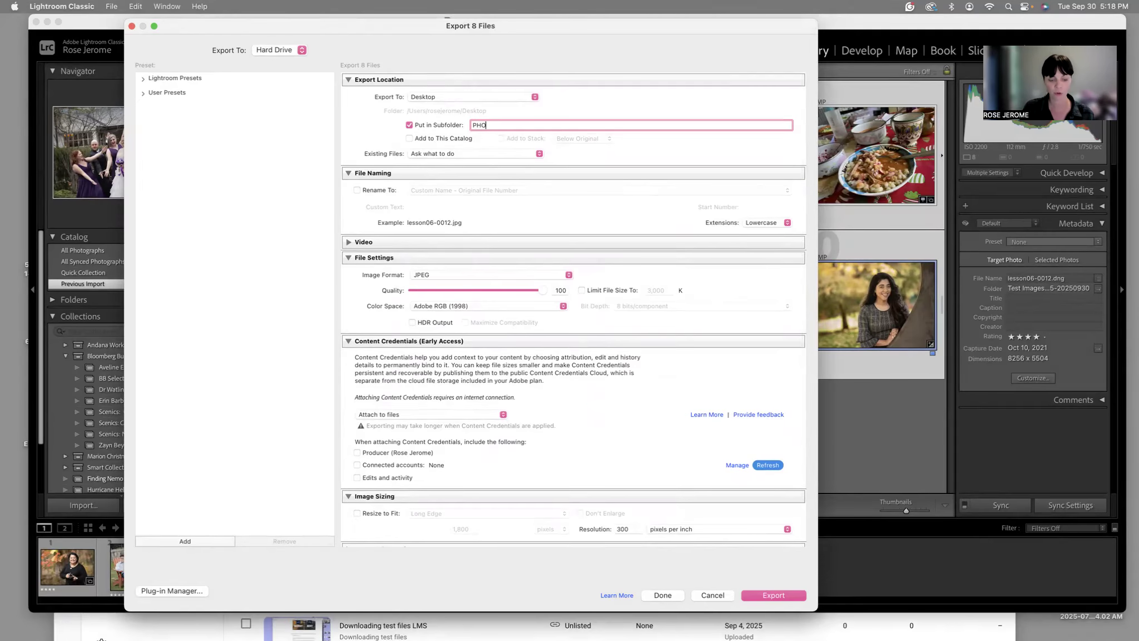
type(" 139 Week ")
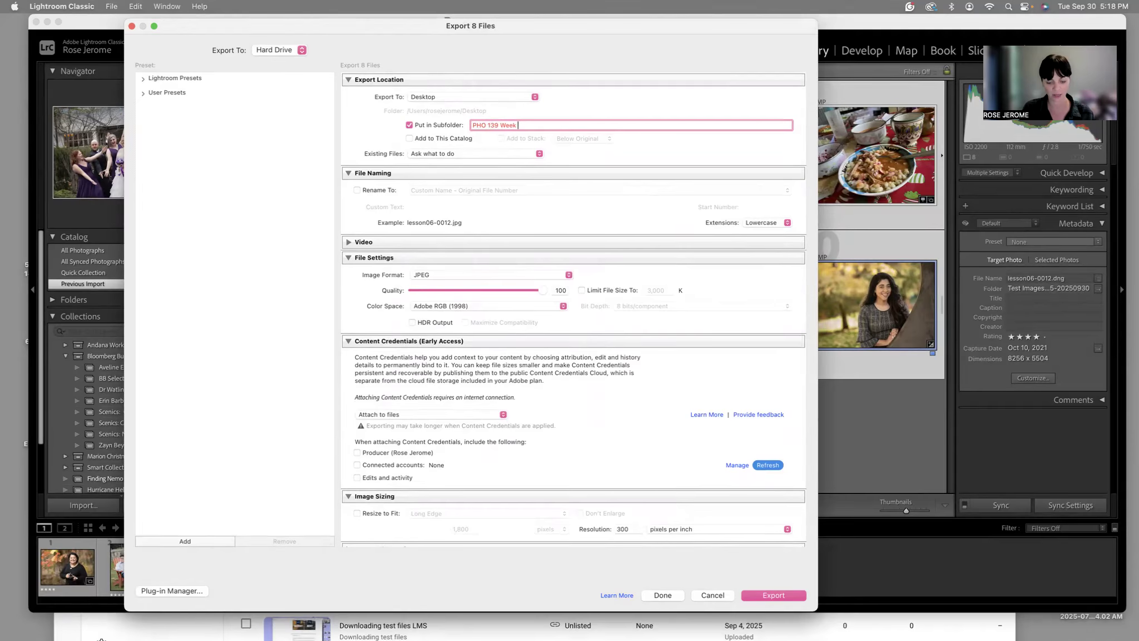
type("5 Finals Jerome")
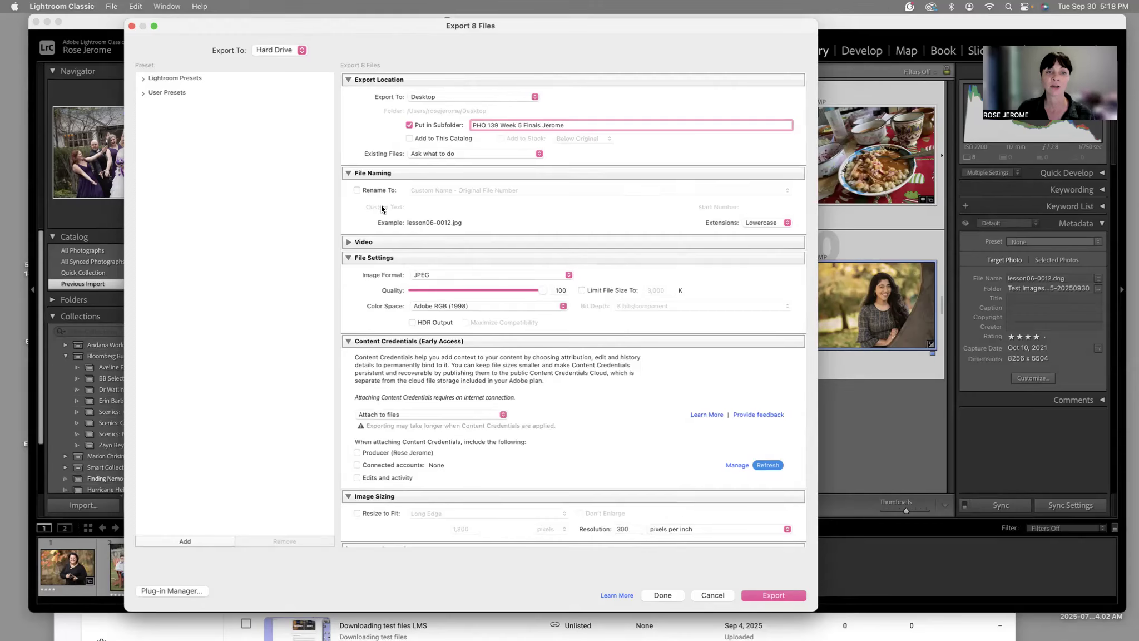
Enable renaming with Custom Name - Original File Number, set the custom text to the photographer's last name plus an underscore, and export.
left_click(358, 190)
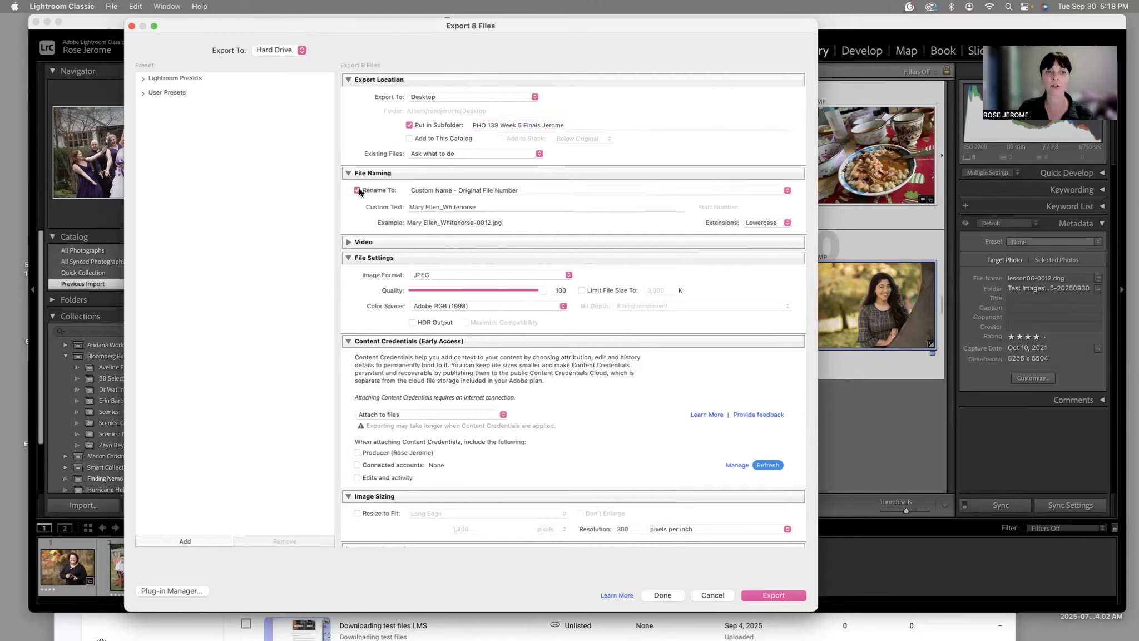
left_click(466, 191)
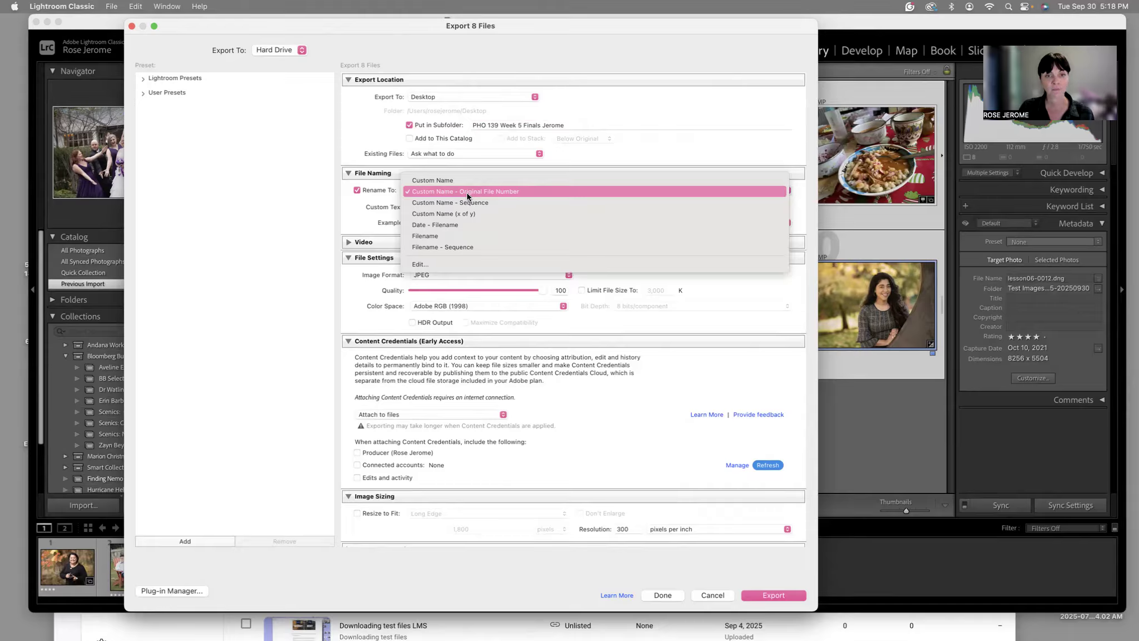
left_click(509, 189)
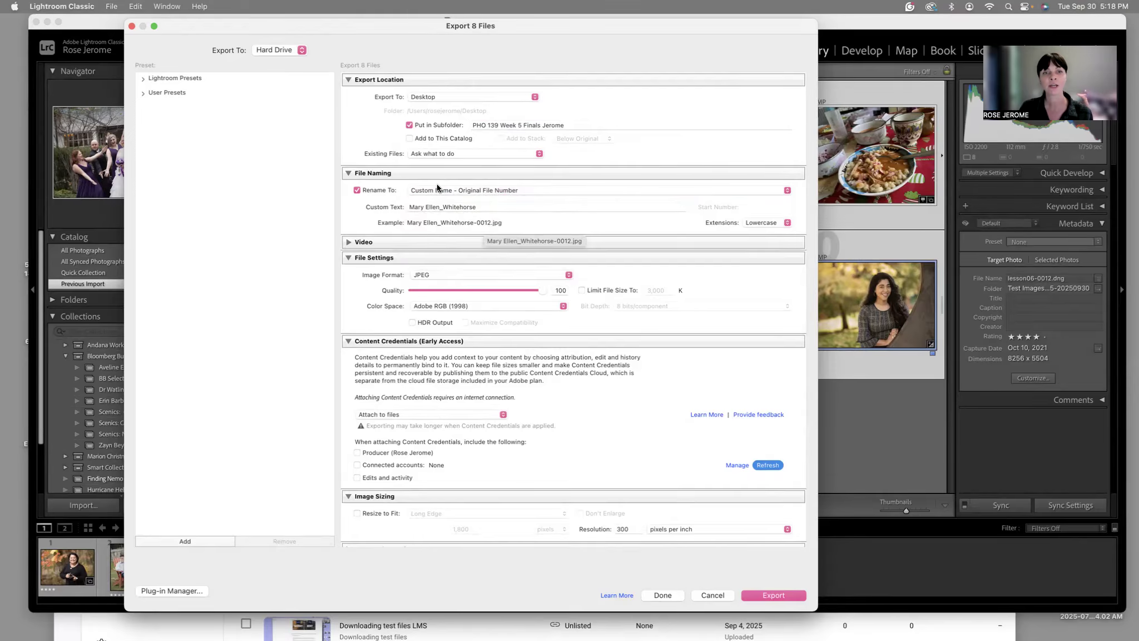
left_click(456, 209)
type("Jerome_")
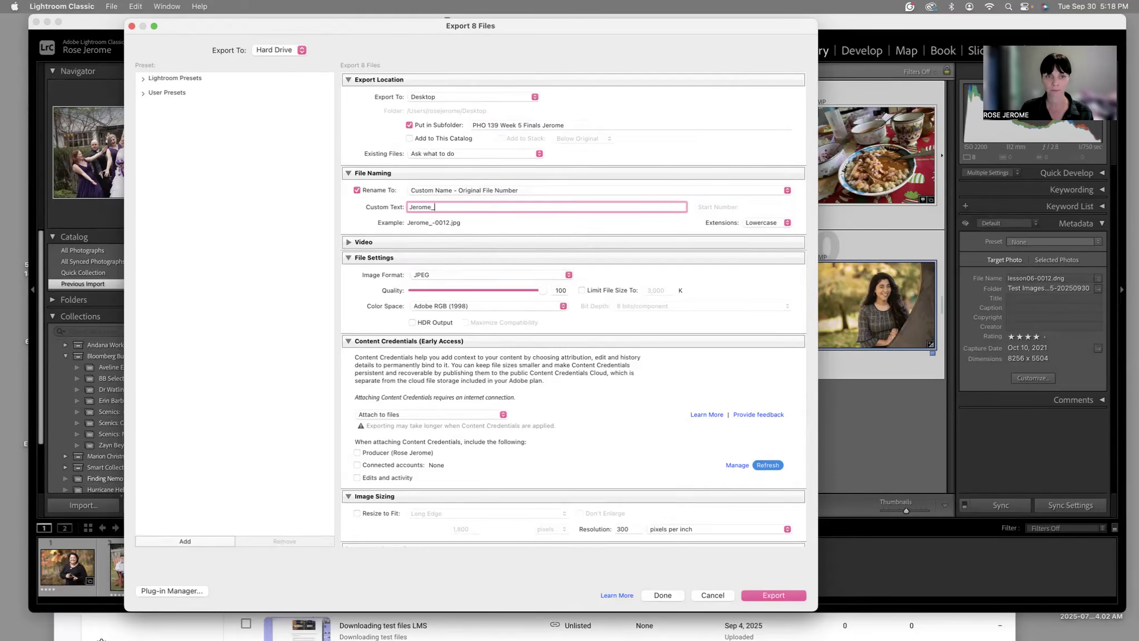
key("Return")
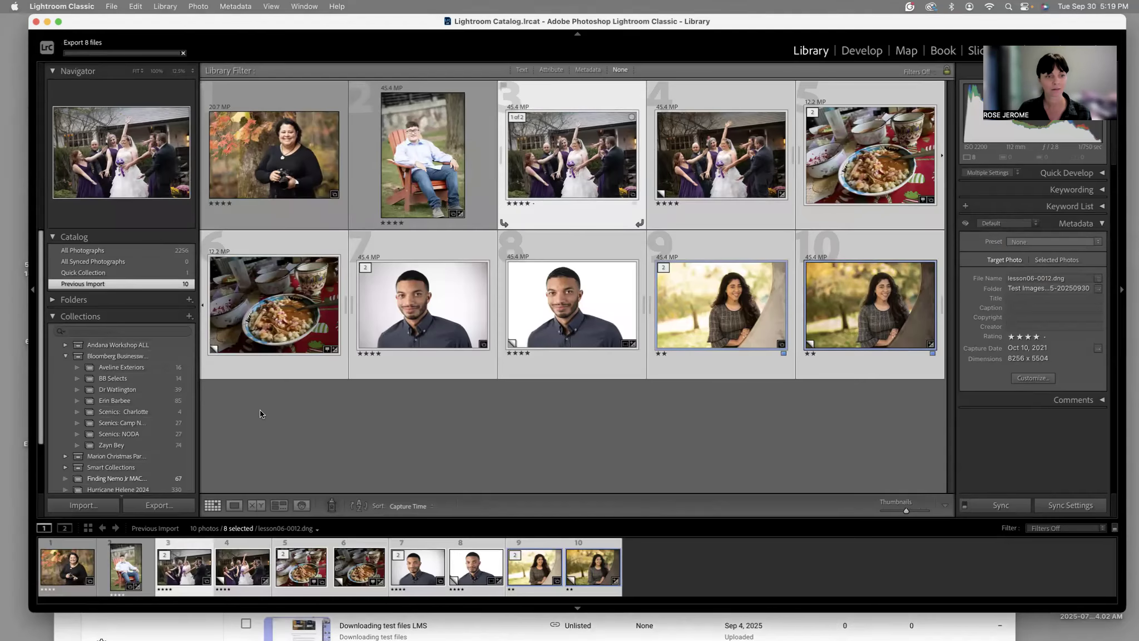
Reopen the export settings for the same photos and append "Finals" to the custom file name text.
left_click(157, 505)
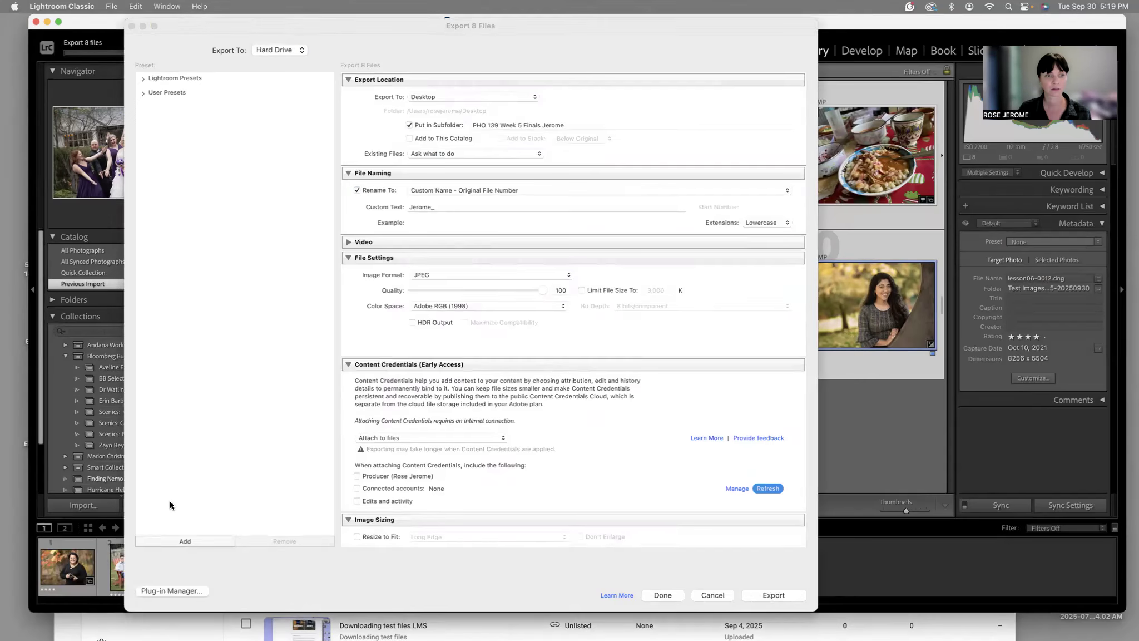
left_click(450, 208)
left_click(451, 208)
type("Finals")
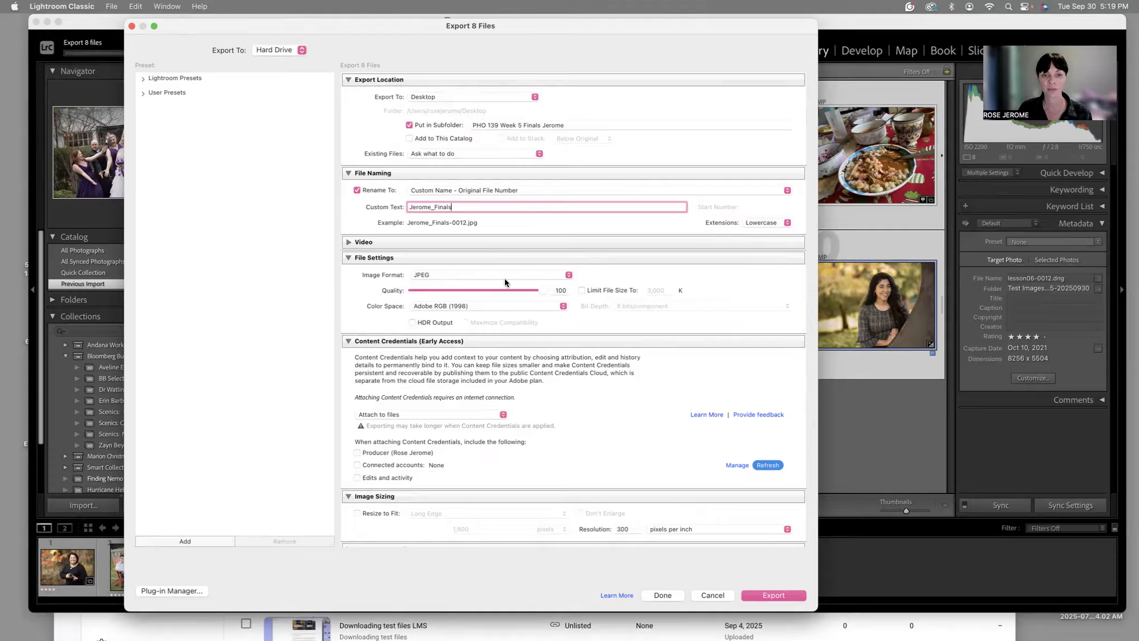
Review the remaining export settings, collapse the Image Sizing section, and export the selected photos.
scroll(489, 322, "down", 3)
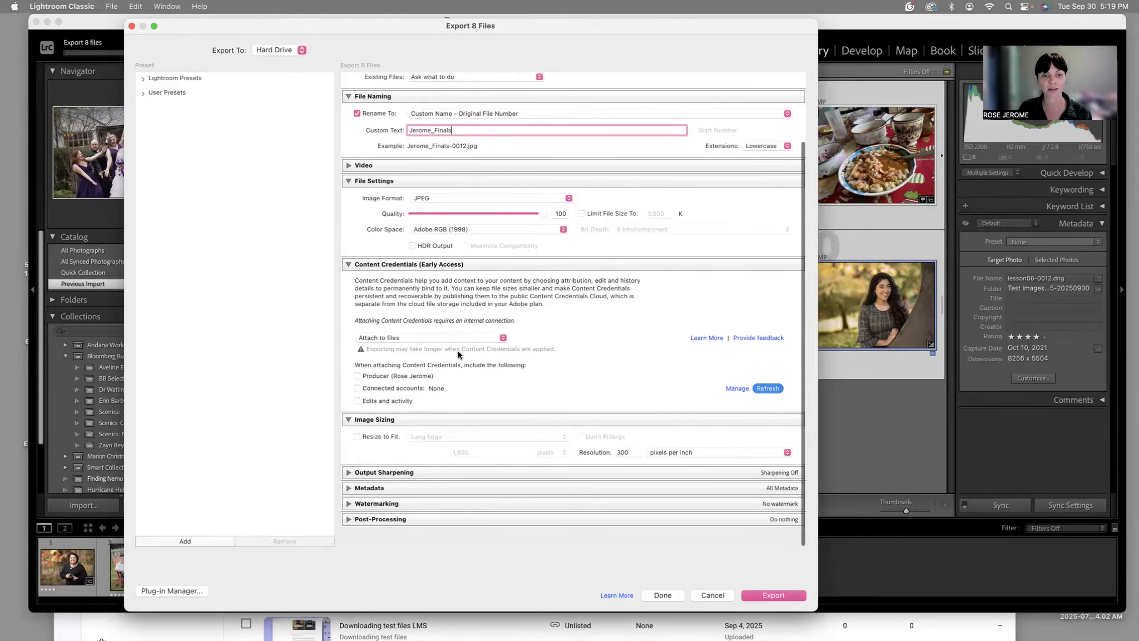
left_click(356, 457)
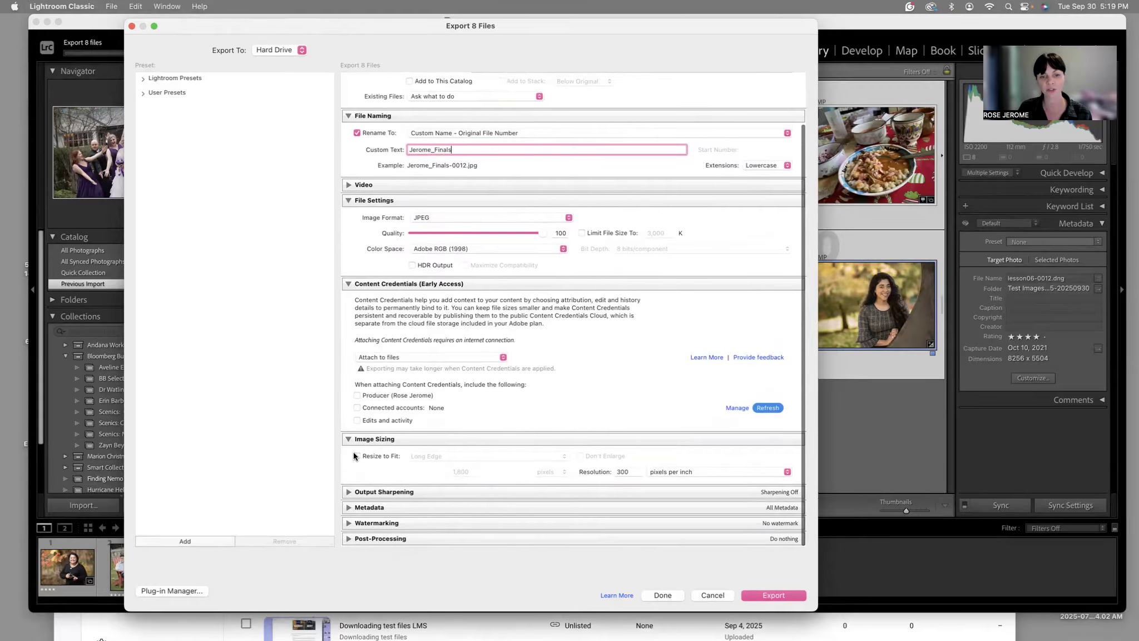
scroll(356, 453, "up", 1)
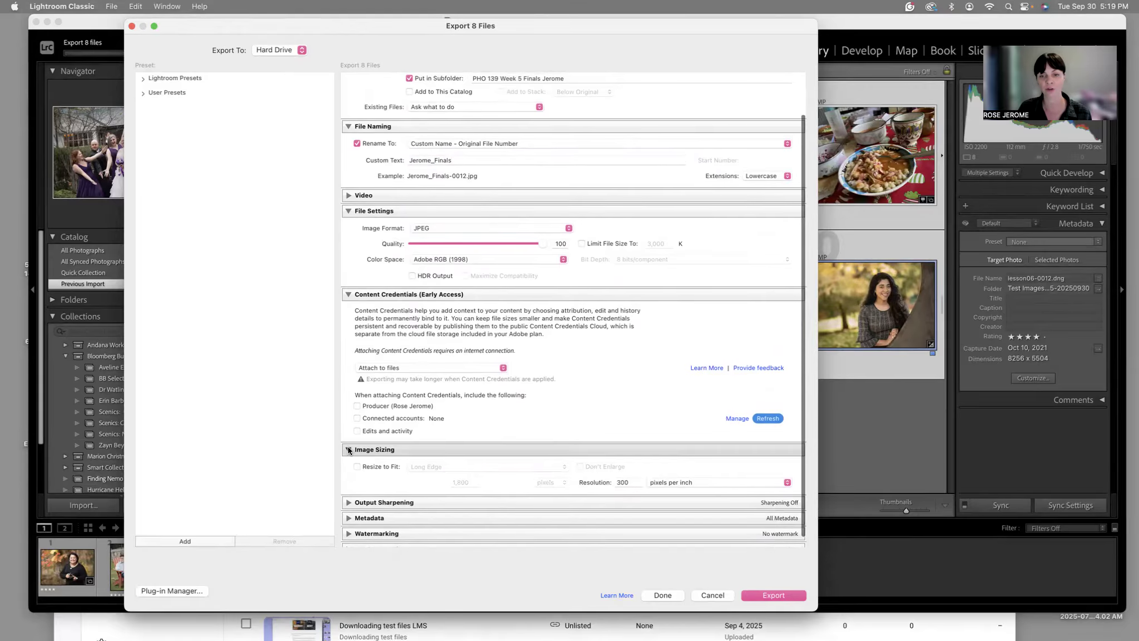
left_click(349, 450)
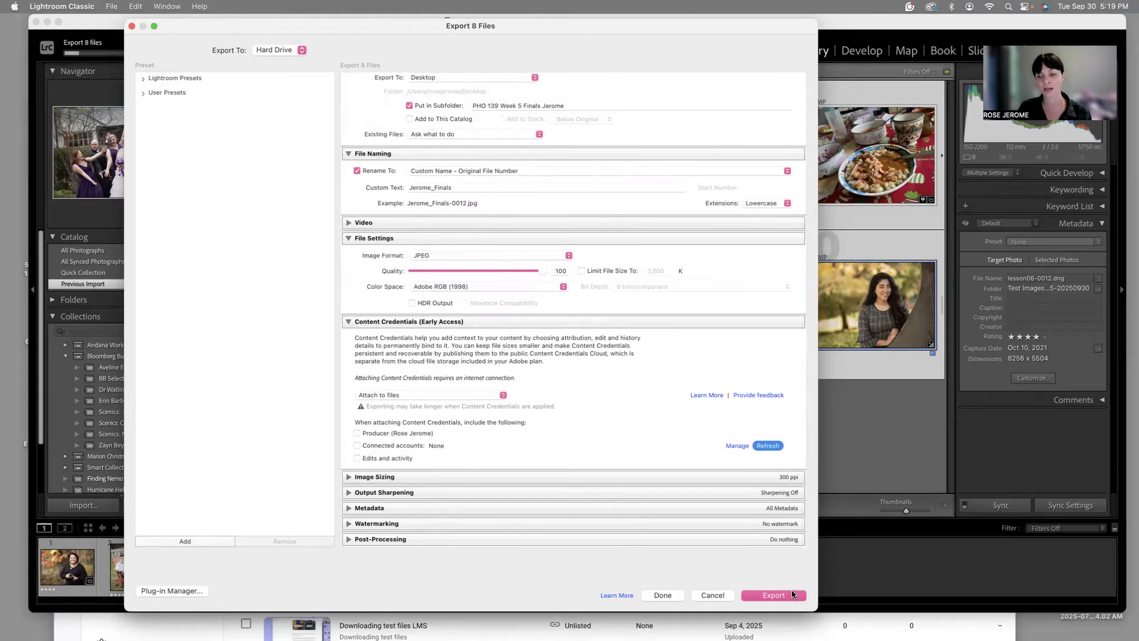
left_click(791, 590)
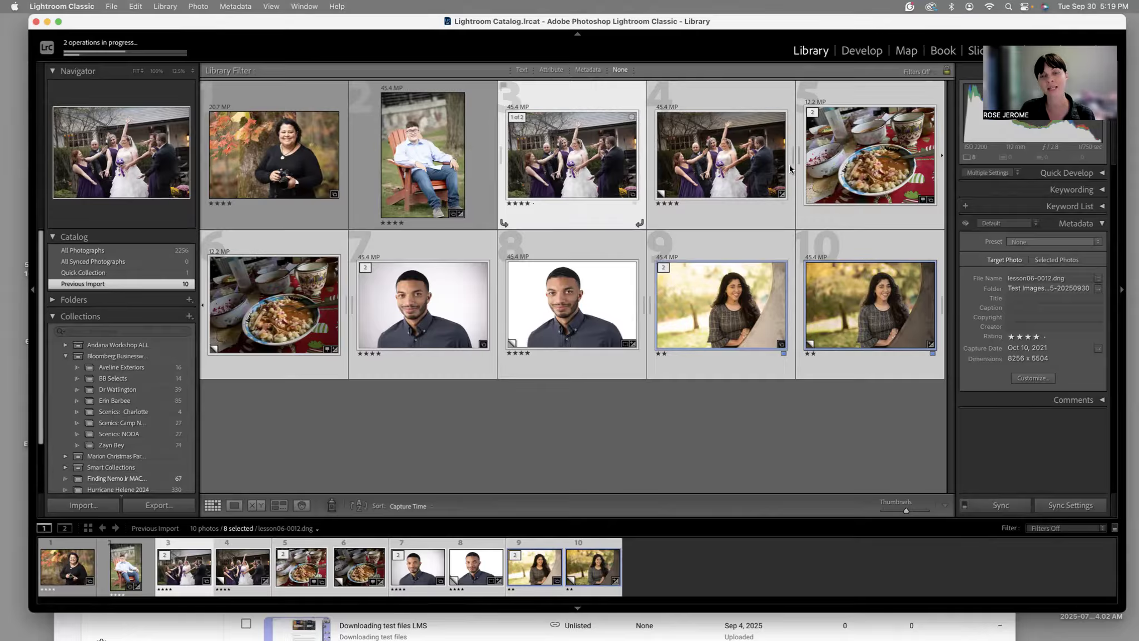
Uncover the desktop by moving the Lightroom window aside and minimizing it and both browser windows.
left_click_drag(633, 22, 592, 306)
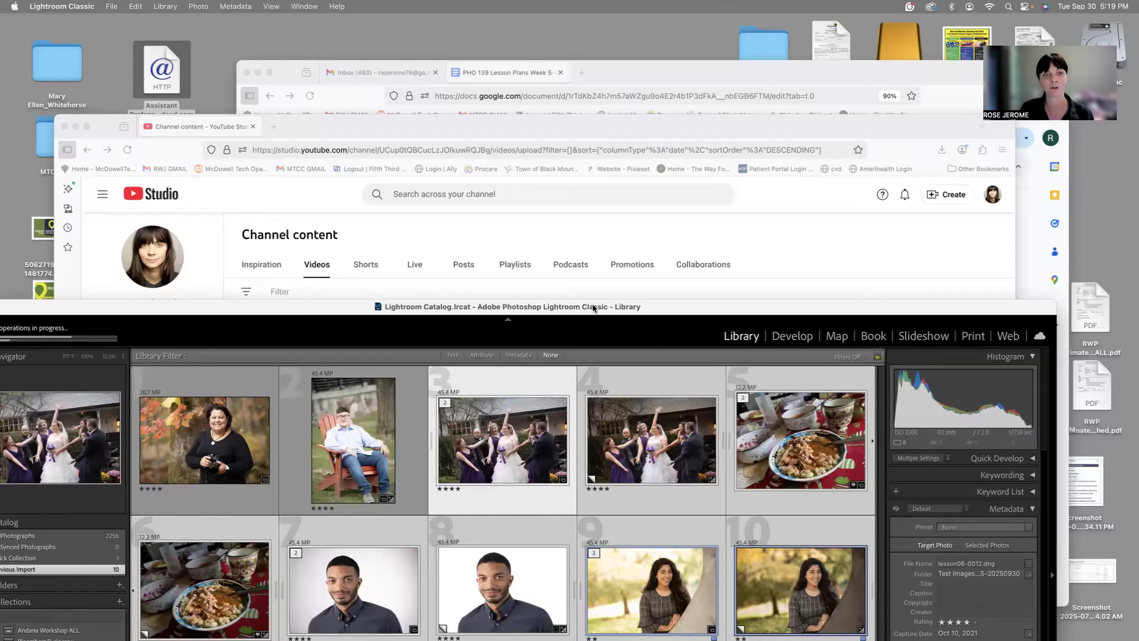
left_click(382, 132)
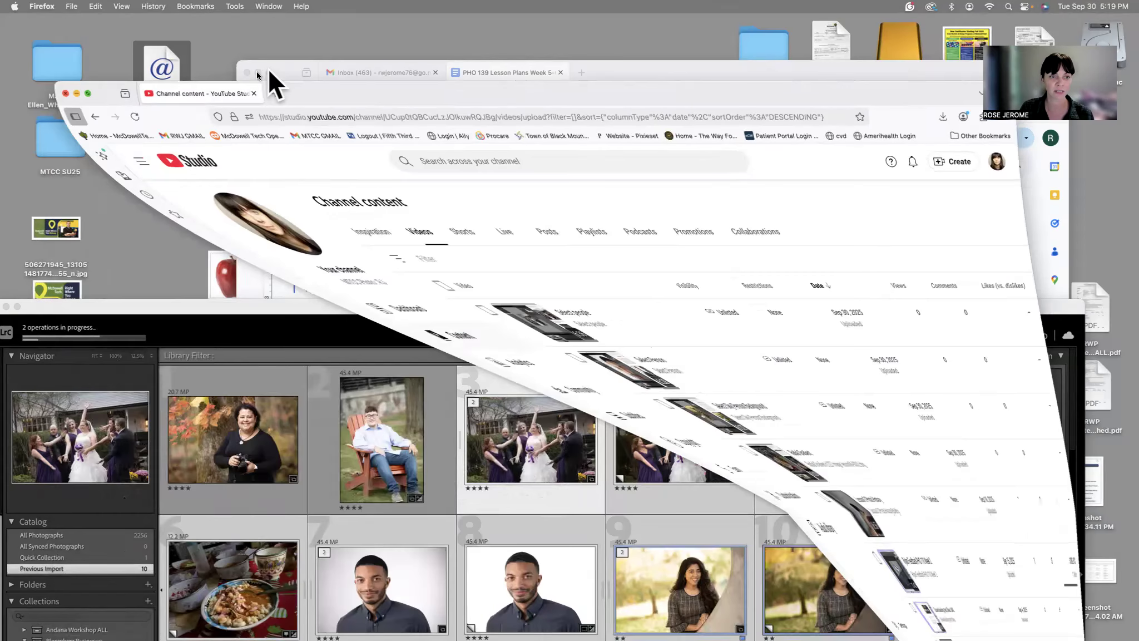
left_click(257, 73)
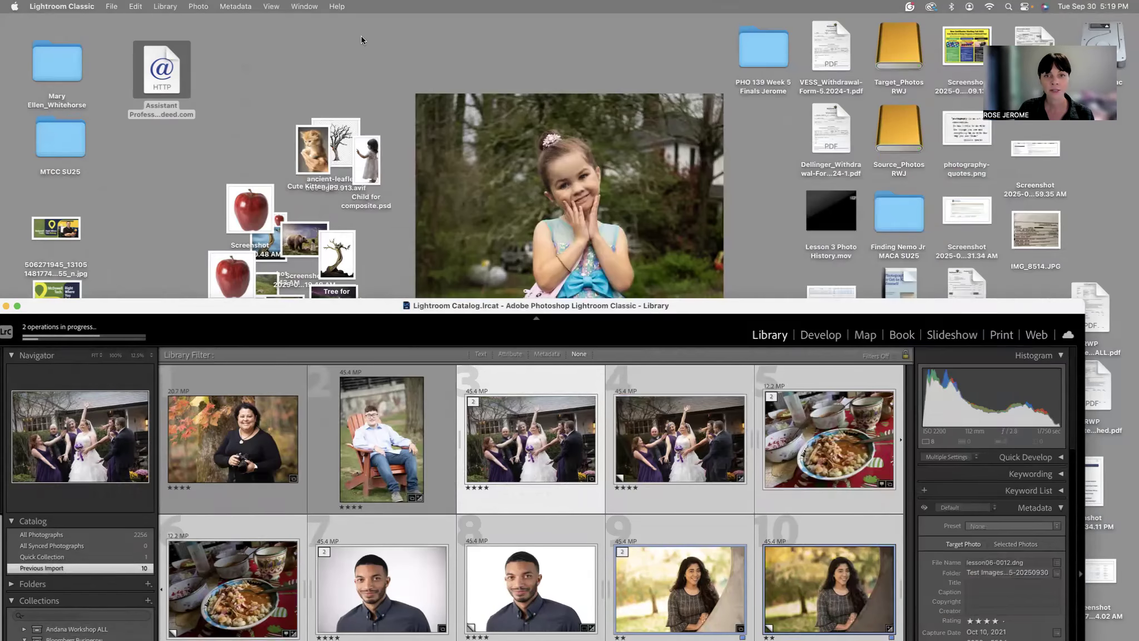
left_click_drag(361, 40, 391, 38)
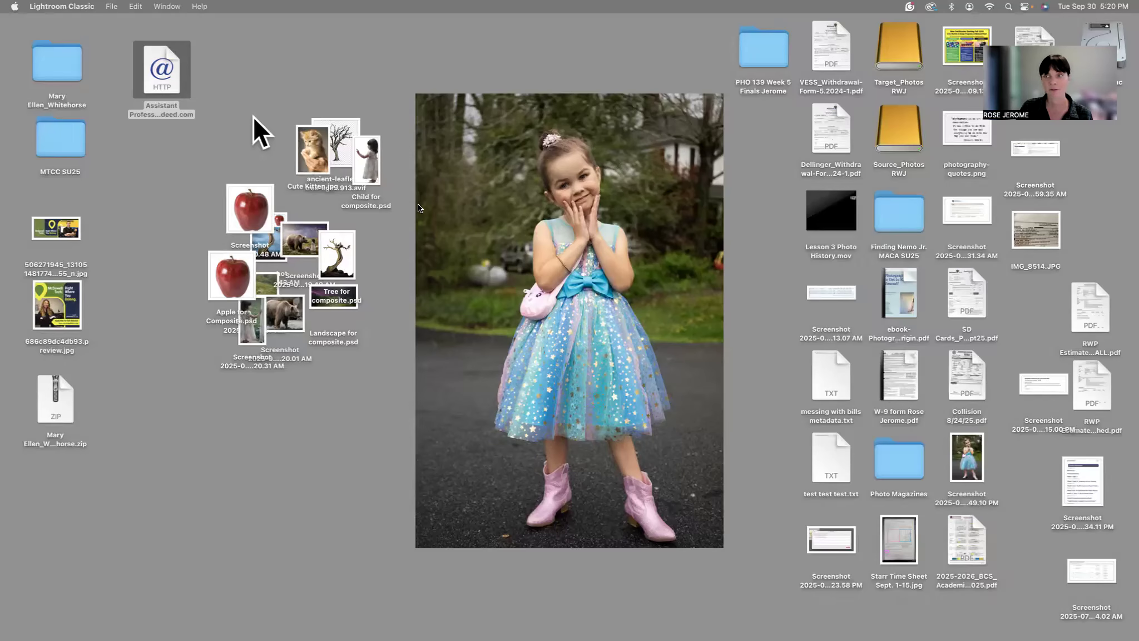
left_click(802, 372)
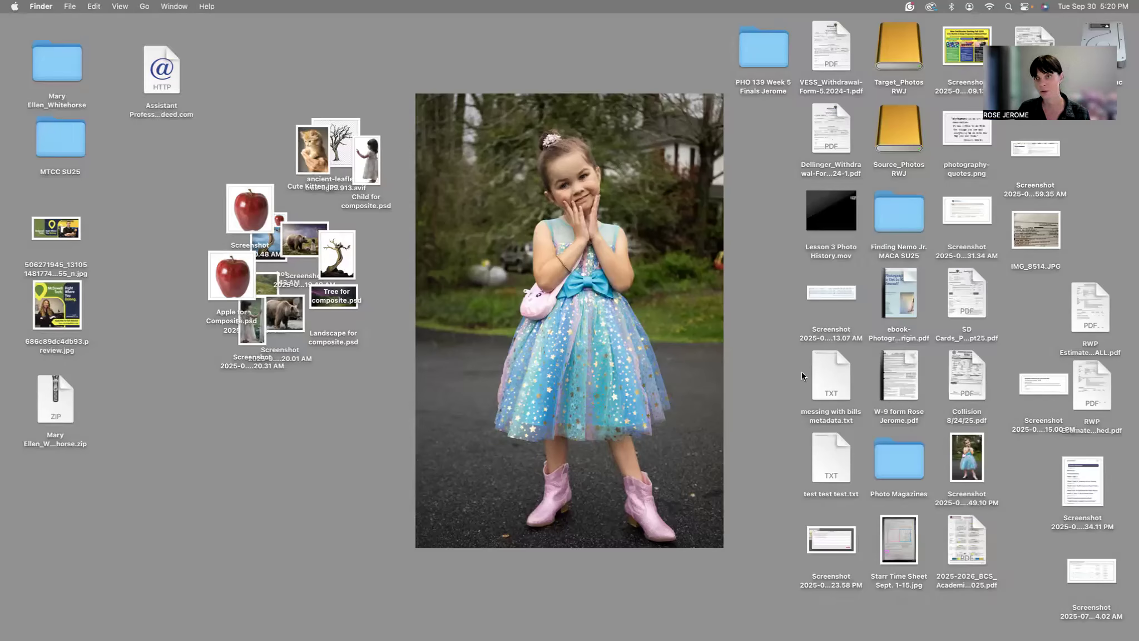
Open the PHO 139 Week 5 Finals folder from the desktop in Finder, then widen and reposition its window.
left_click(766, 58)
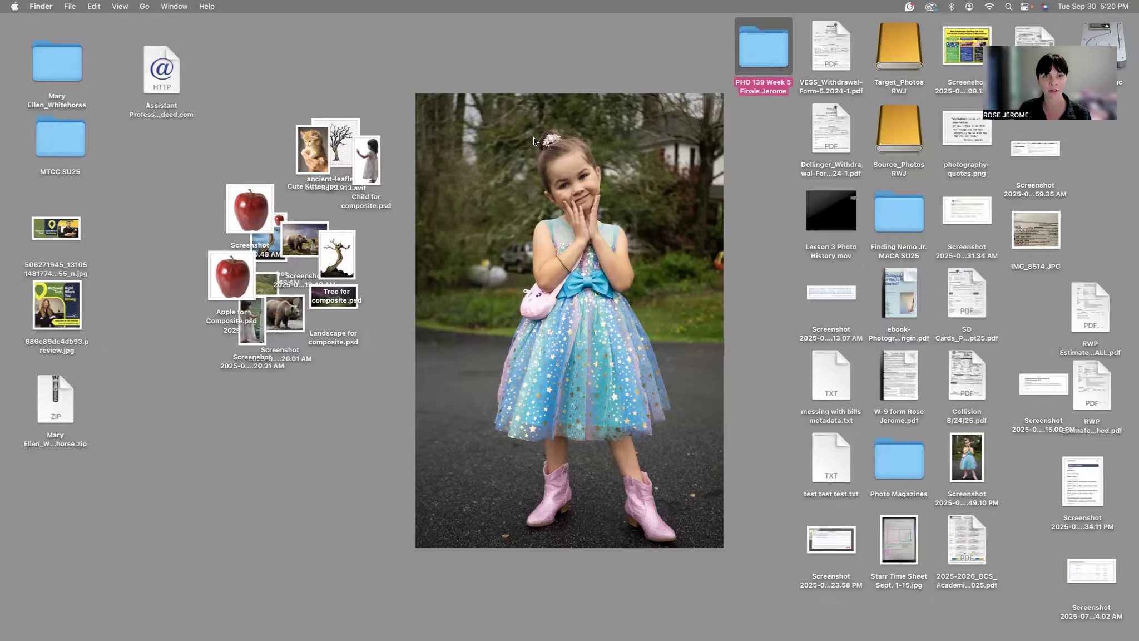
key("super+o")
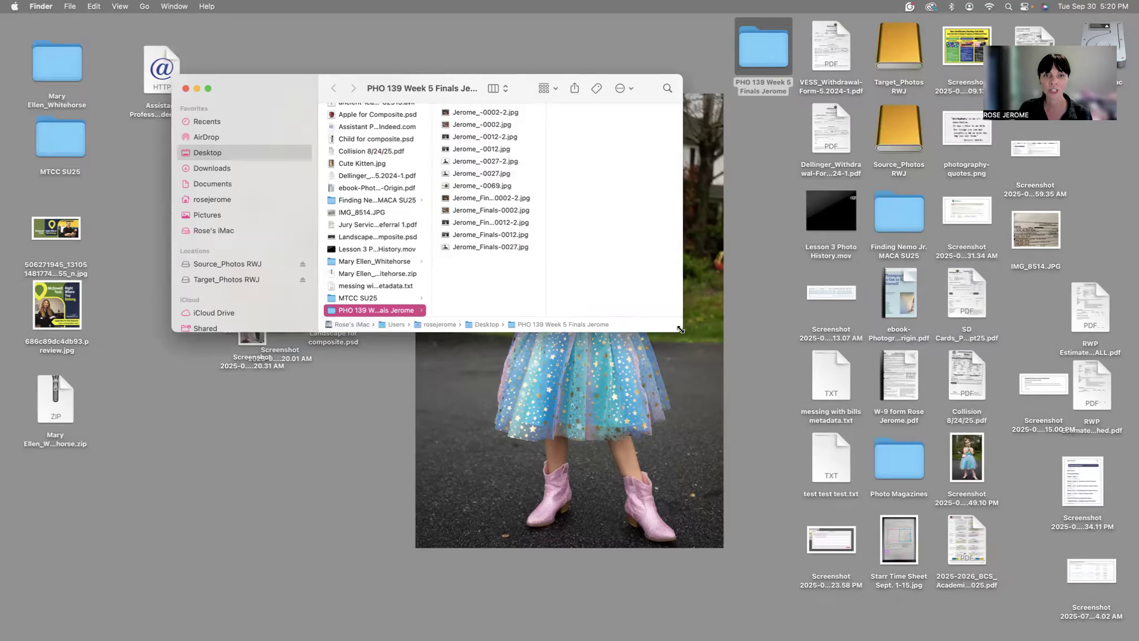
left_click_drag(681, 329, 905, 341)
left_click_drag(521, 91, 547, 167)
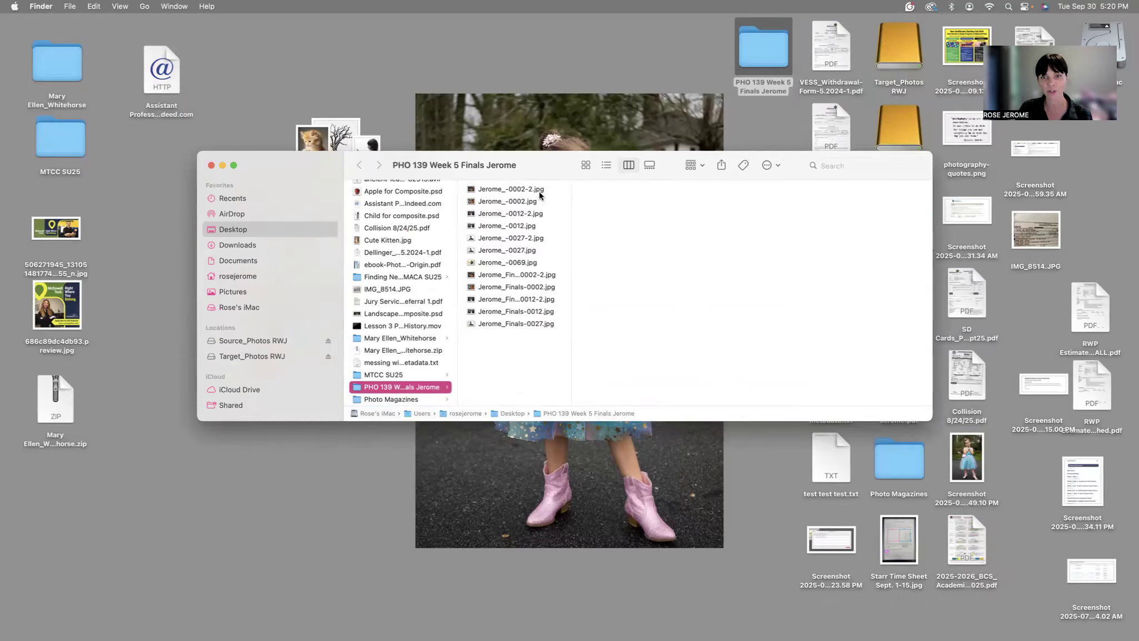
Preview the exported food and wedding JPEGs, comparing each numbered file with its -2 counterpart.
left_click(511, 189)
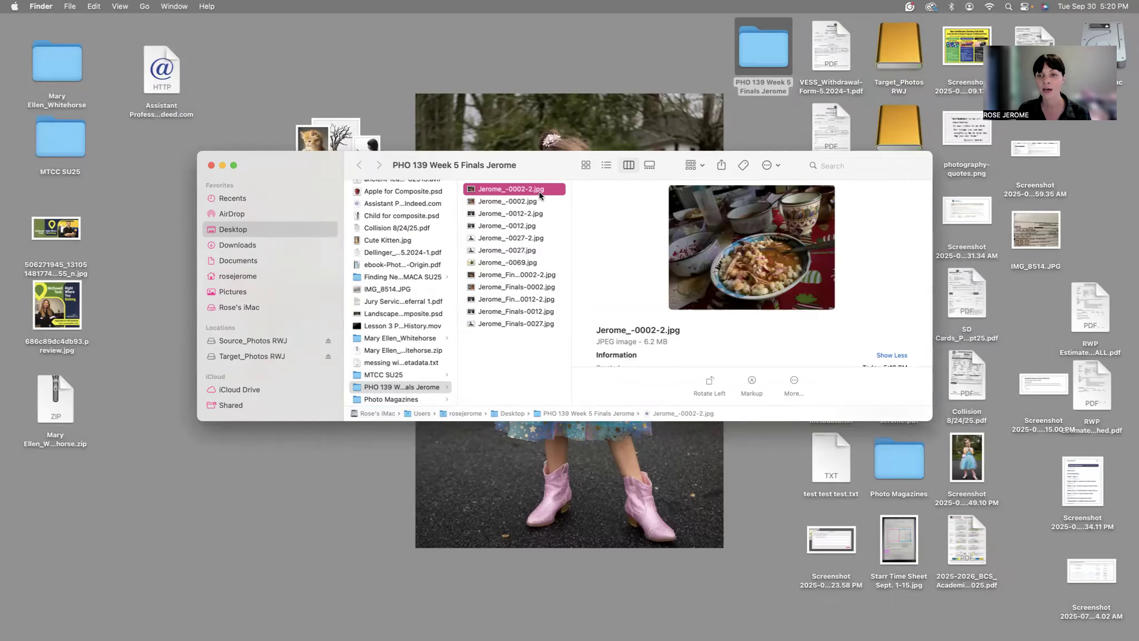
key("Down")
key("Up")
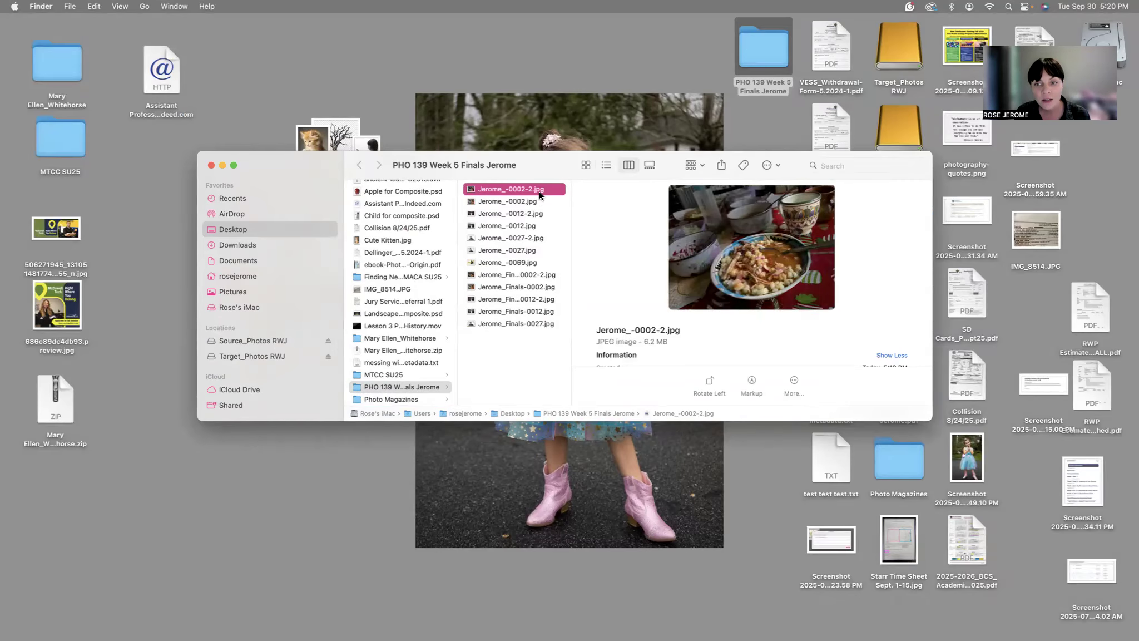
key("Down")
key("Down")
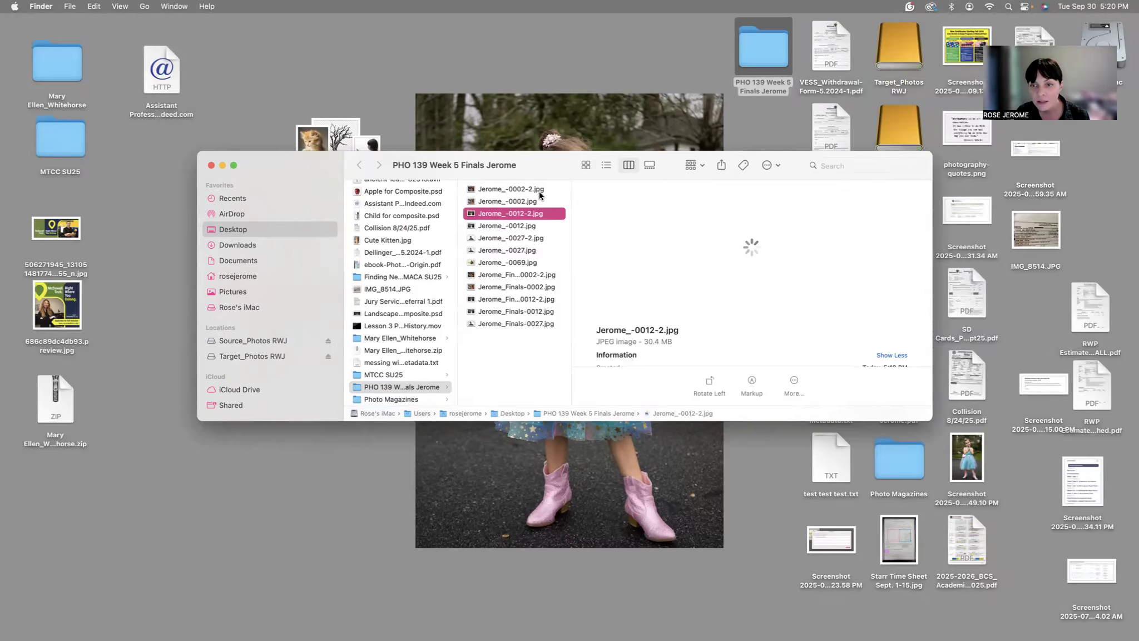
key("Down")
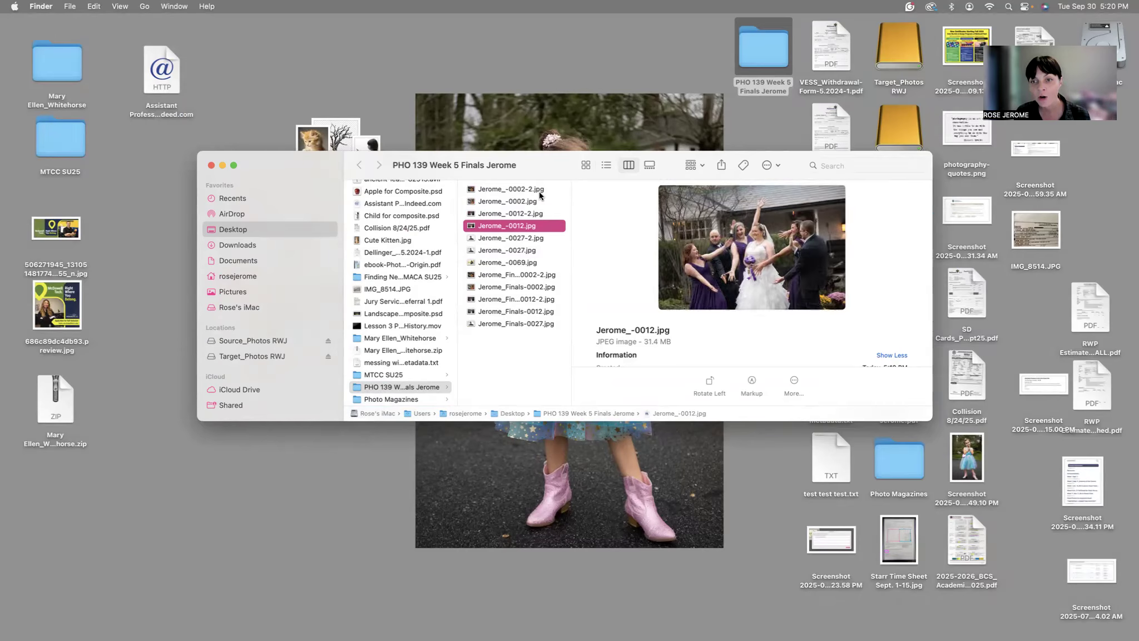
key("Up")
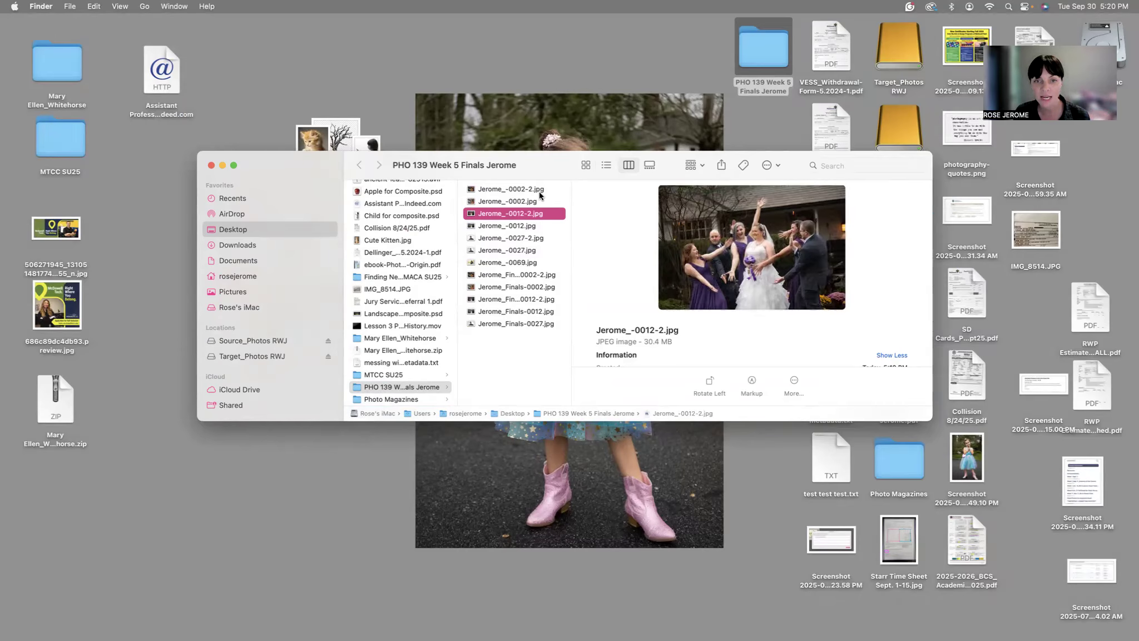
Compare the previews of wedding JPEGs 0012 and 0012-2, as well as portrait JPEGs 0027-2 and 0027.
key("Down")
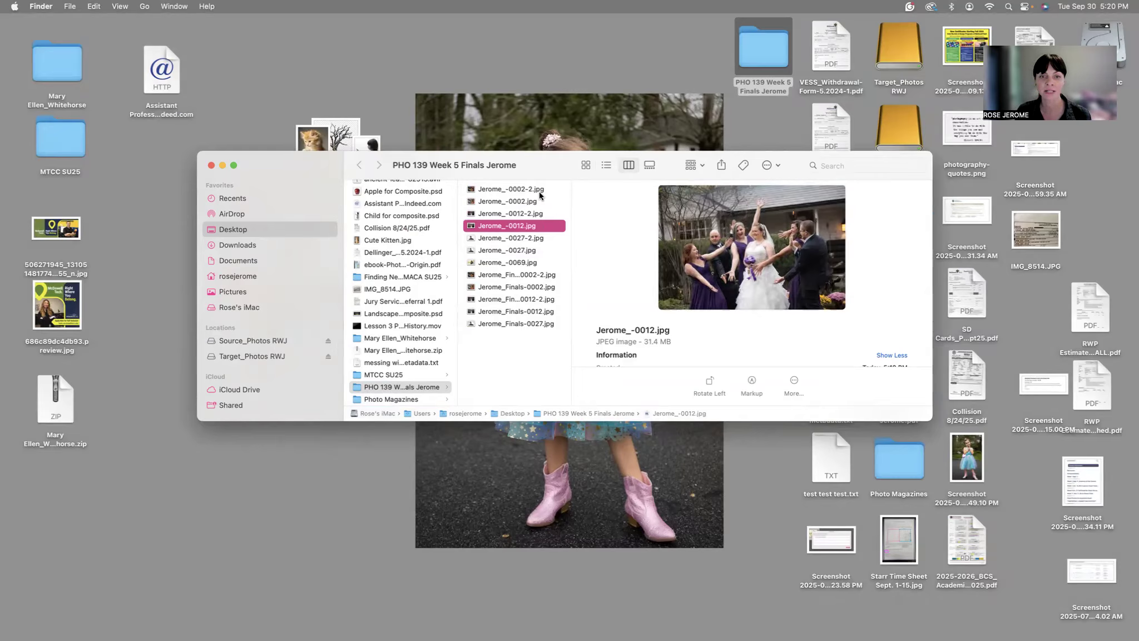
key("Up")
left_click(531, 239)
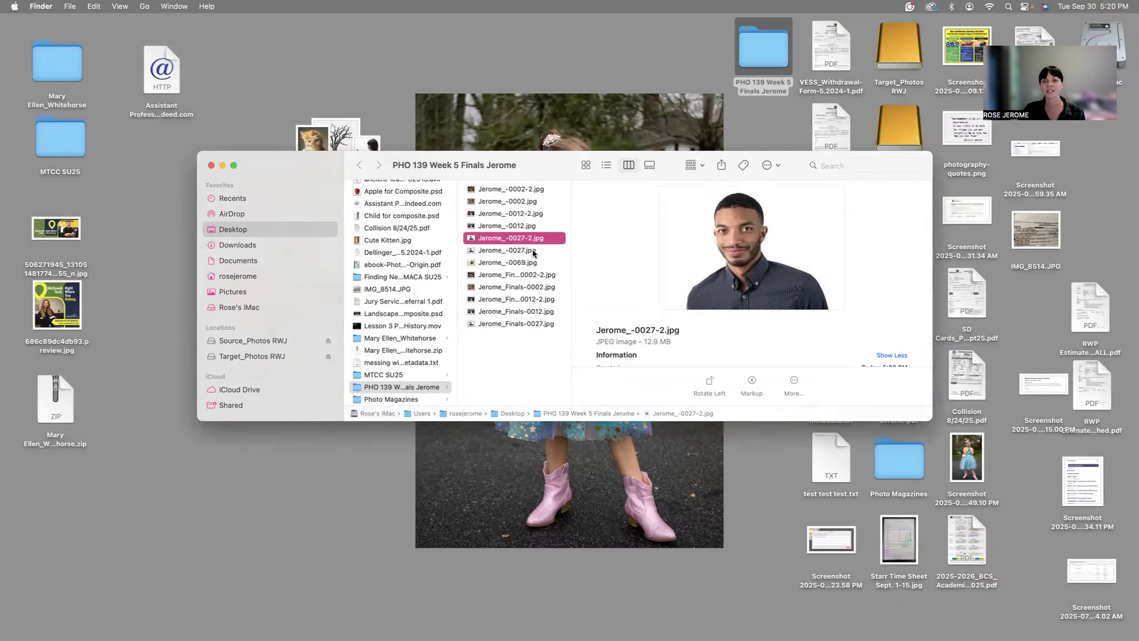
left_click(532, 251)
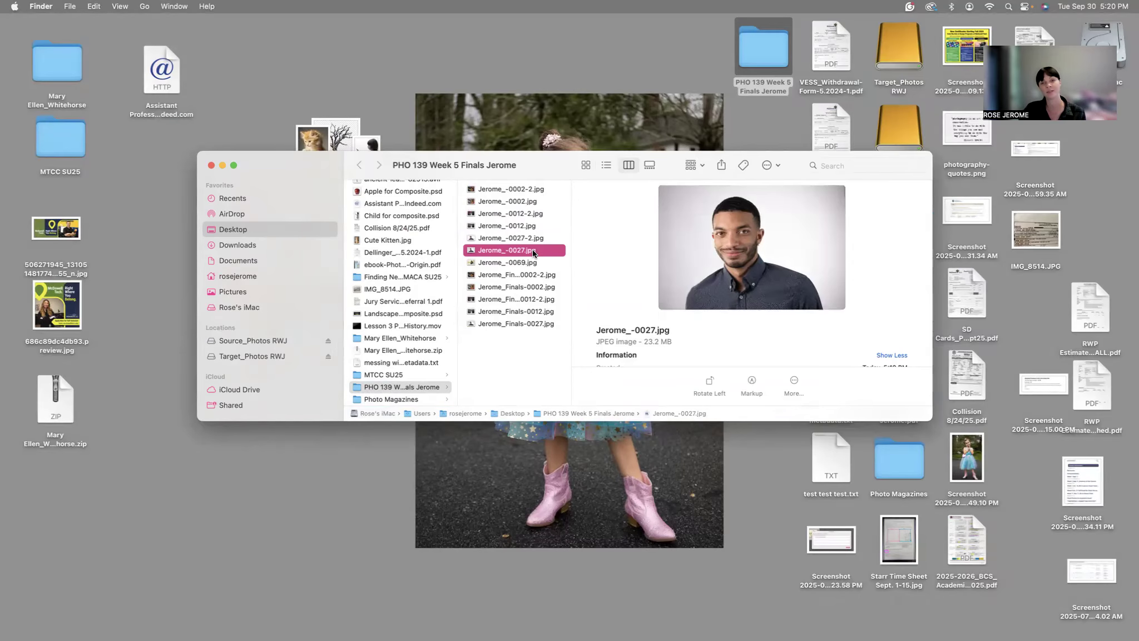
Show the finals folder as icons and enlarge and reposition its window to fill most of the screen.
left_click(585, 165)
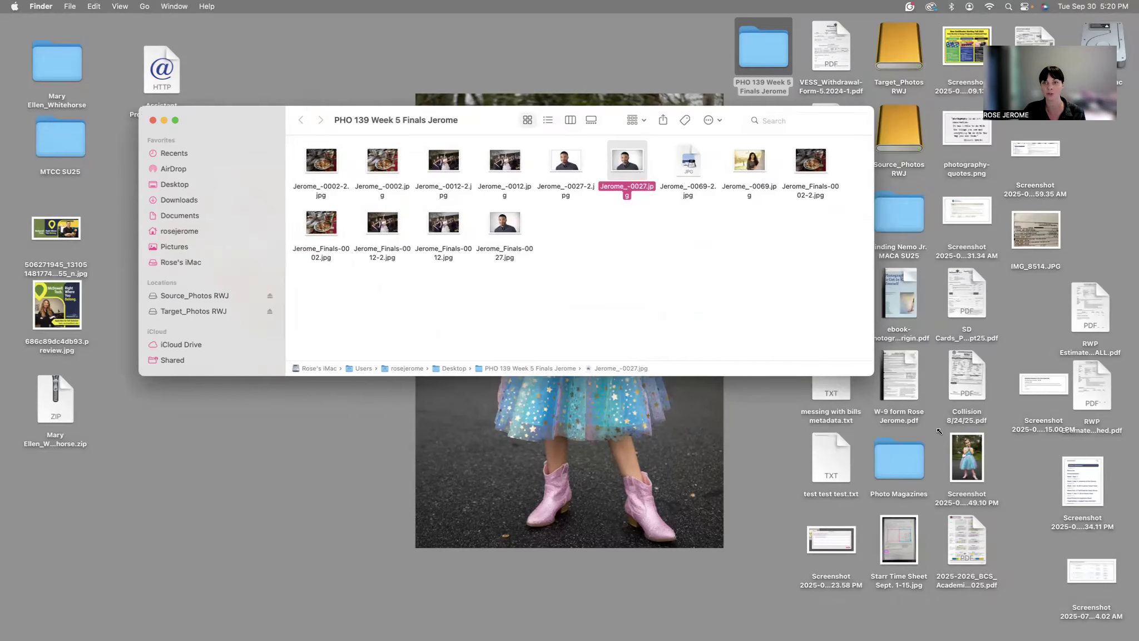
left_click_drag(874, 375, 1134, 633)
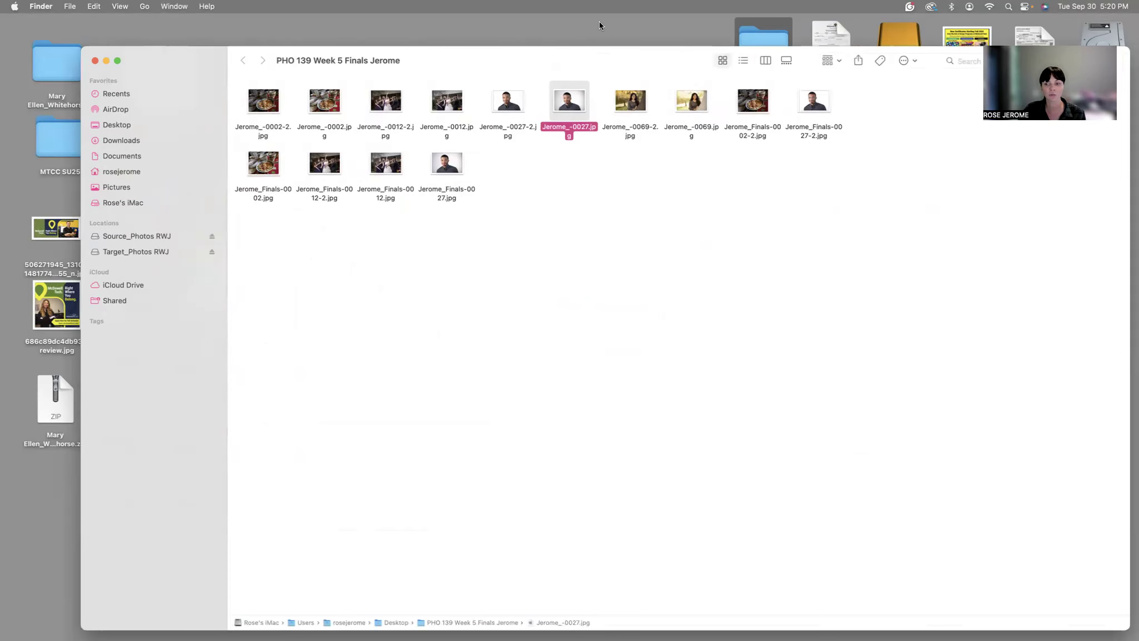
left_click_drag(599, 22, 573, 10)
left_click_drag(621, 45, 620, 71)
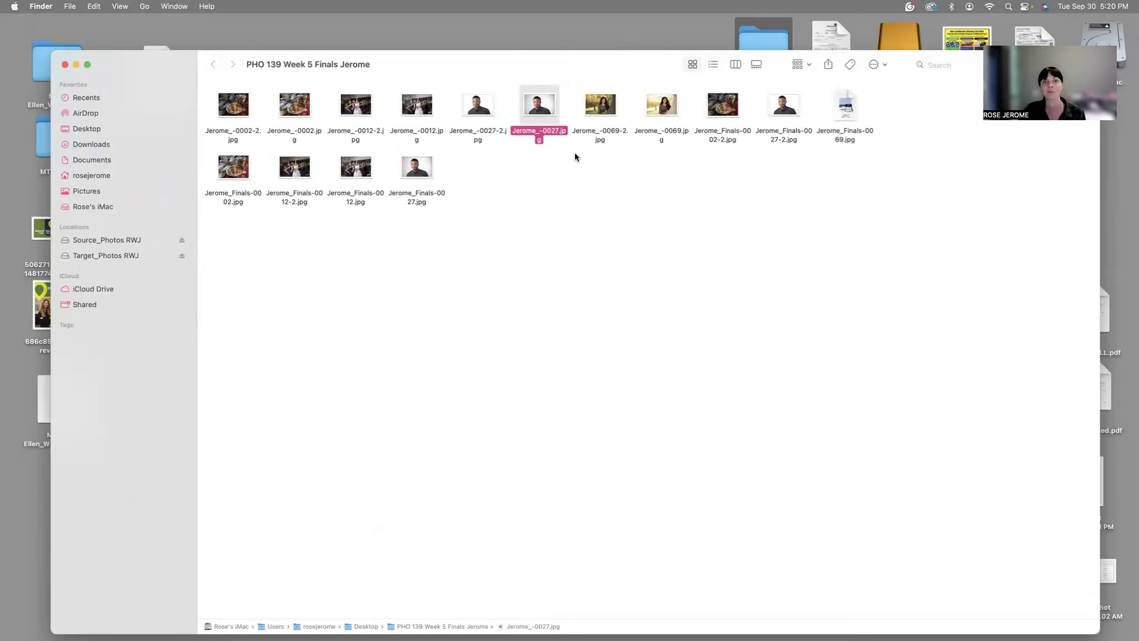
Select the 0027-2 portrait, switch the folder to gallery view, and move the window up to show the whole preview.
key("Left")
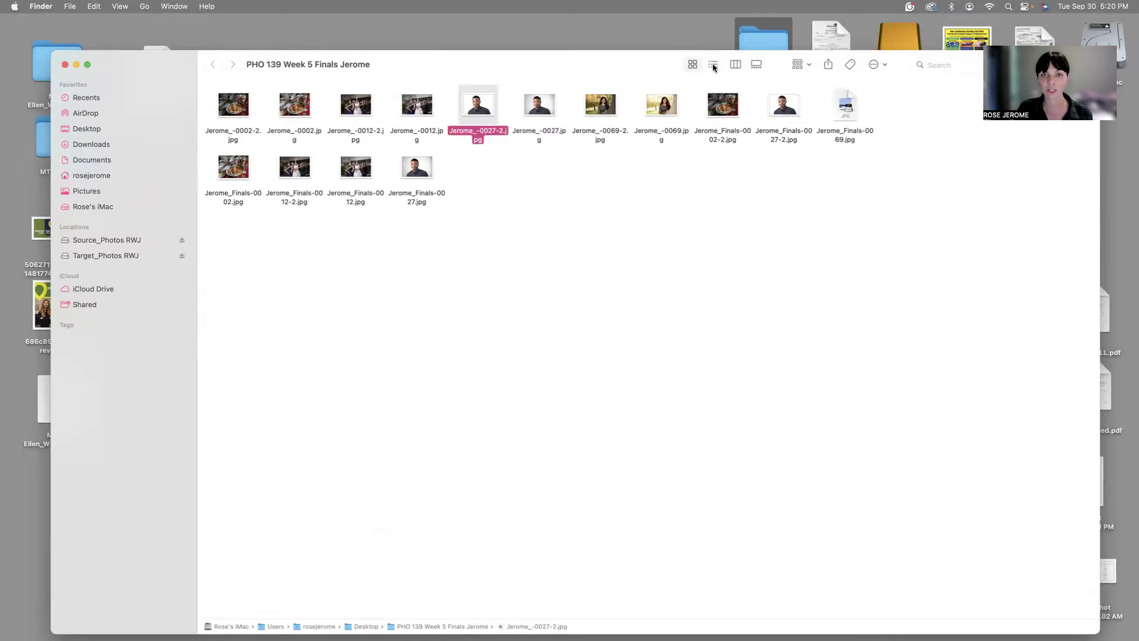
left_click(718, 66)
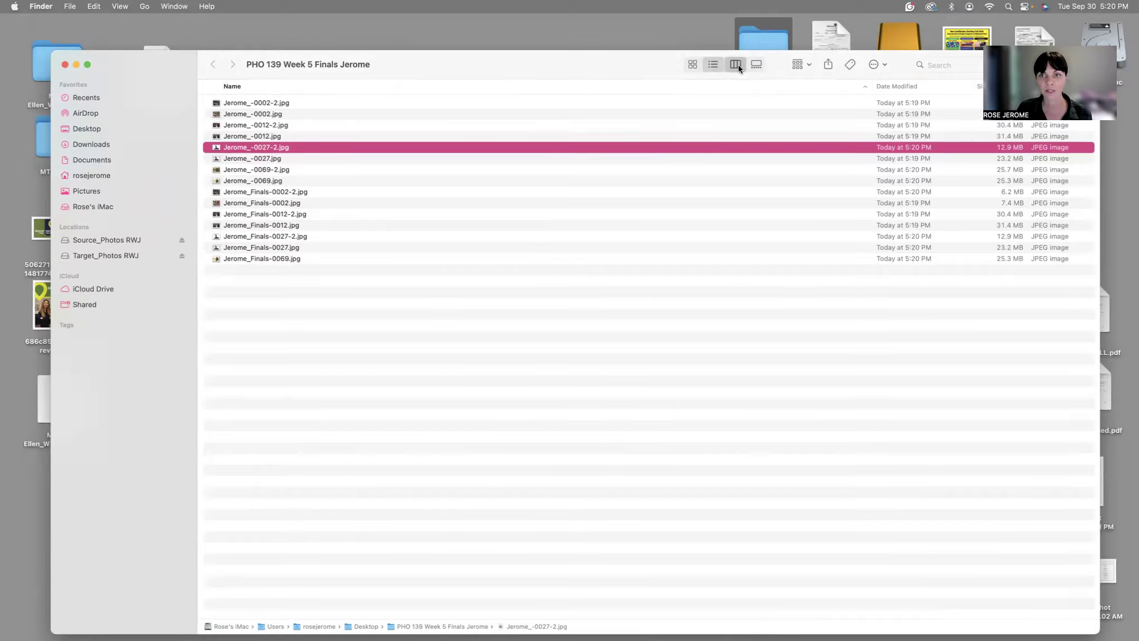
left_click(736, 64)
left_click(757, 65)
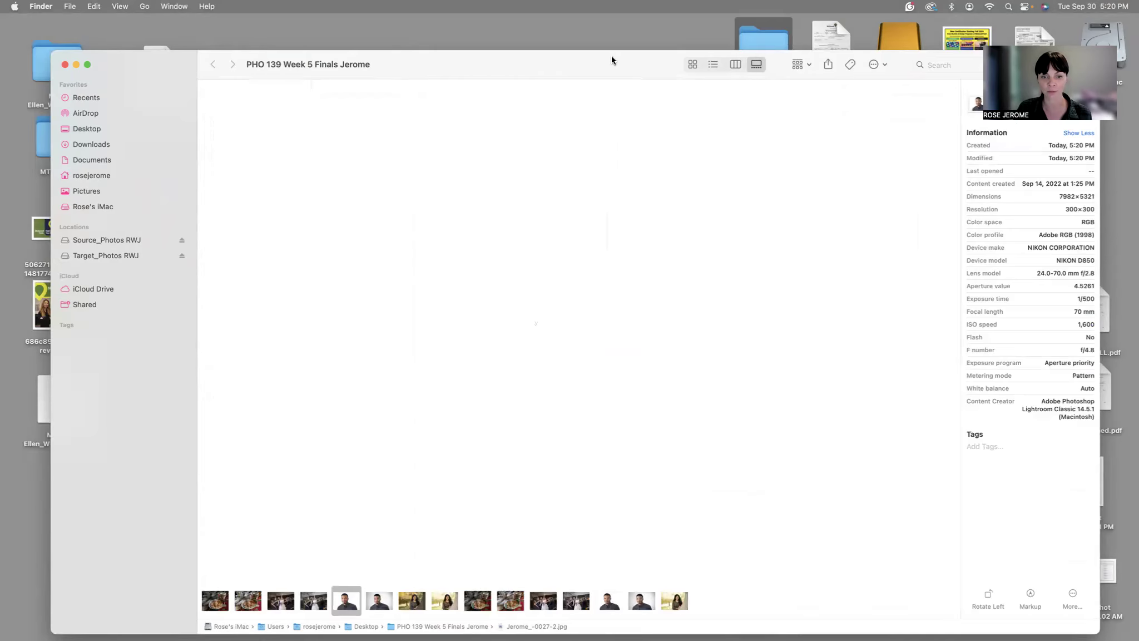
left_click_drag(612, 55, 611, 26)
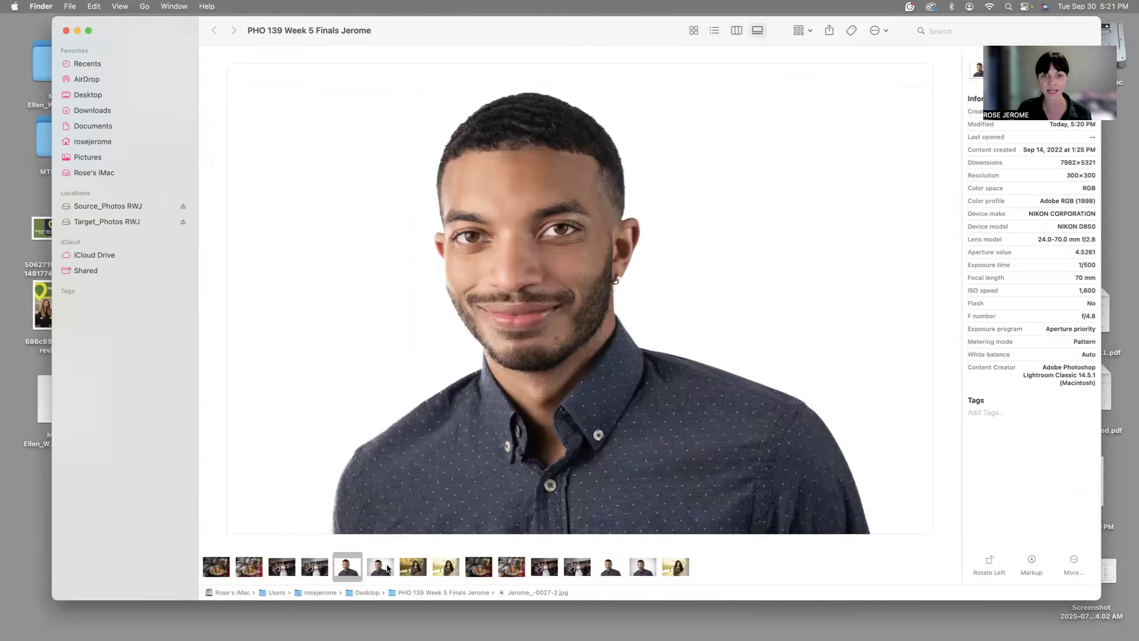
Compare the large previews of the 0027 portrait and its 0027-2 version, and minimize the folder window.
left_click(388, 568)
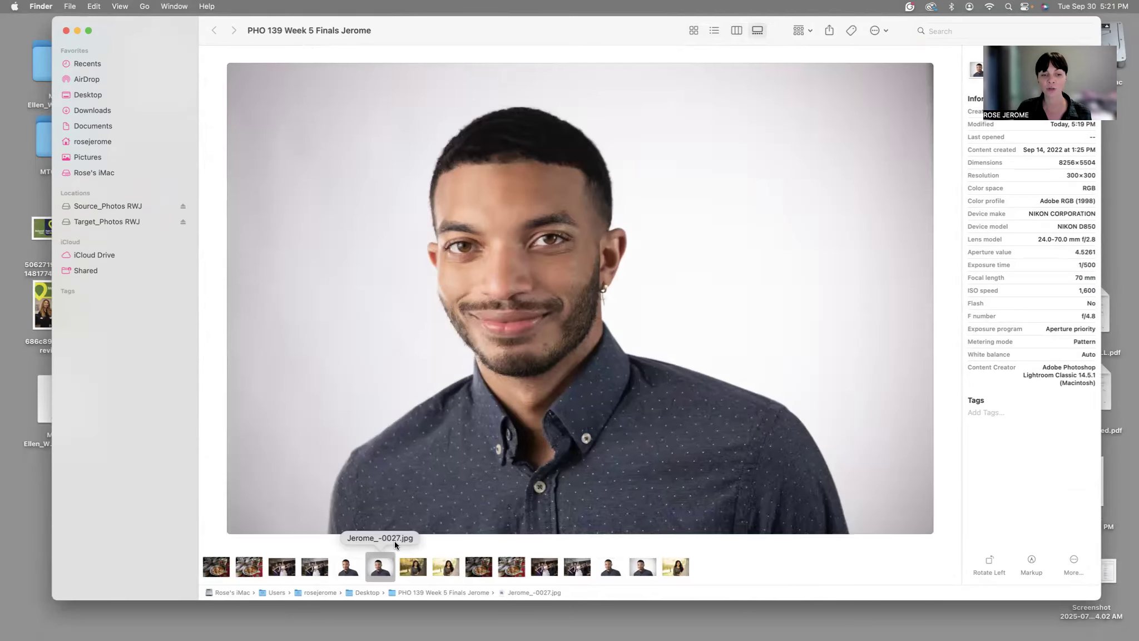
left_click(347, 568)
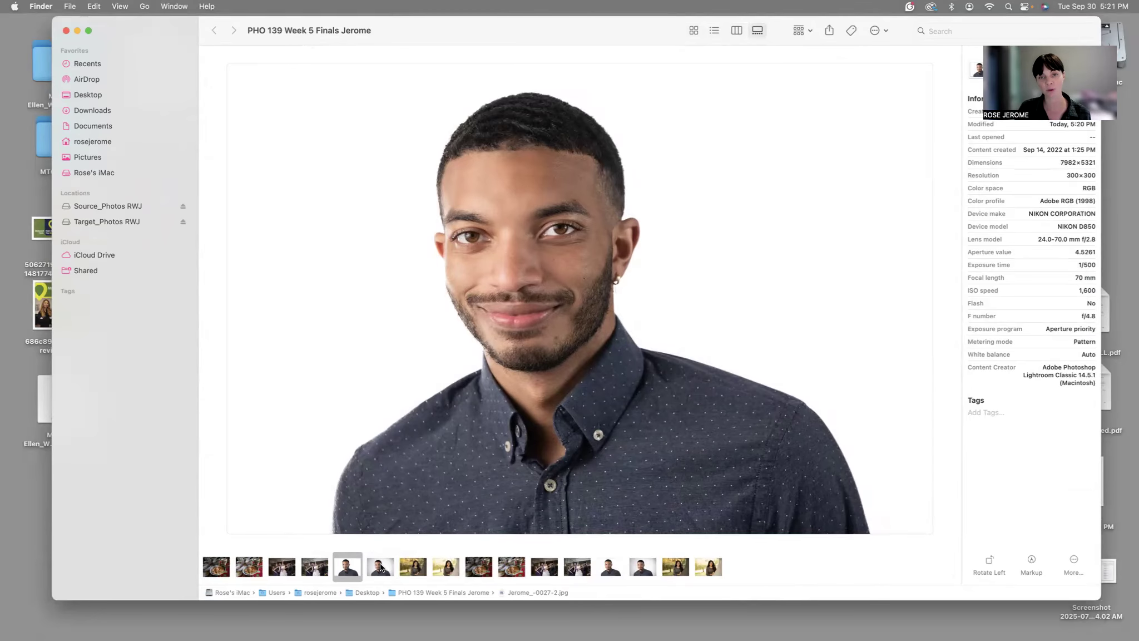
left_click(380, 567)
left_click(349, 569)
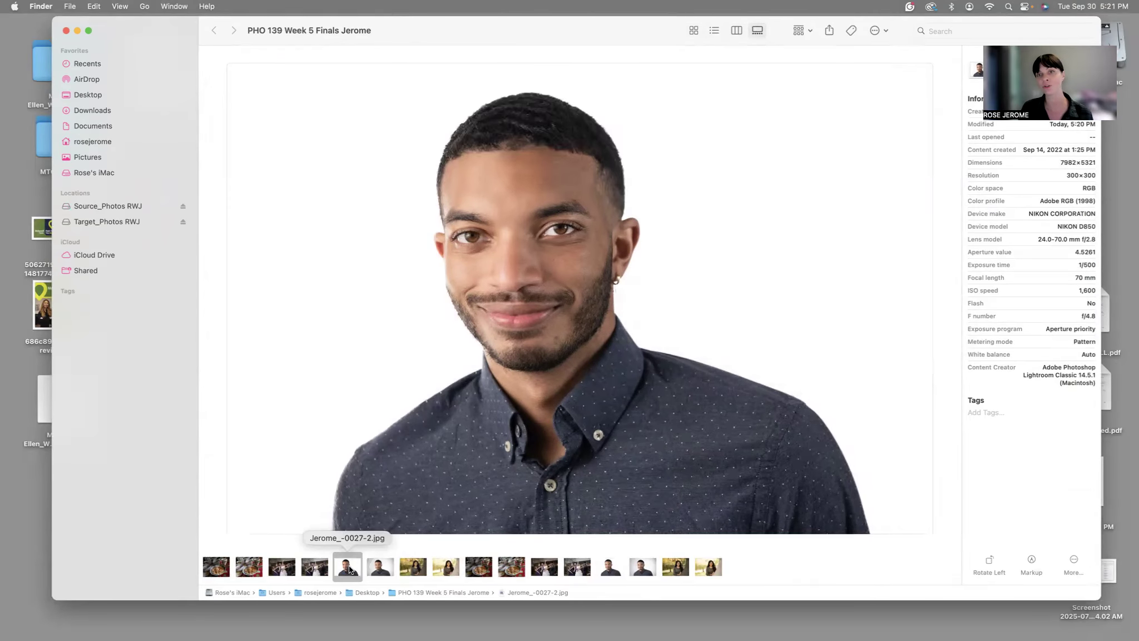
left_click(77, 31)
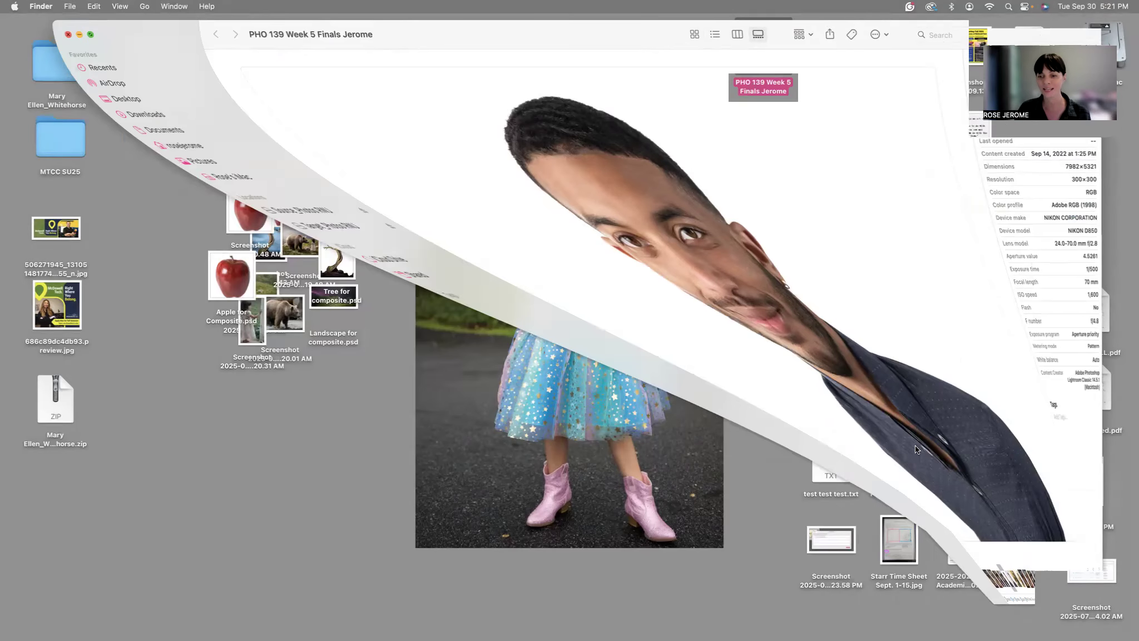